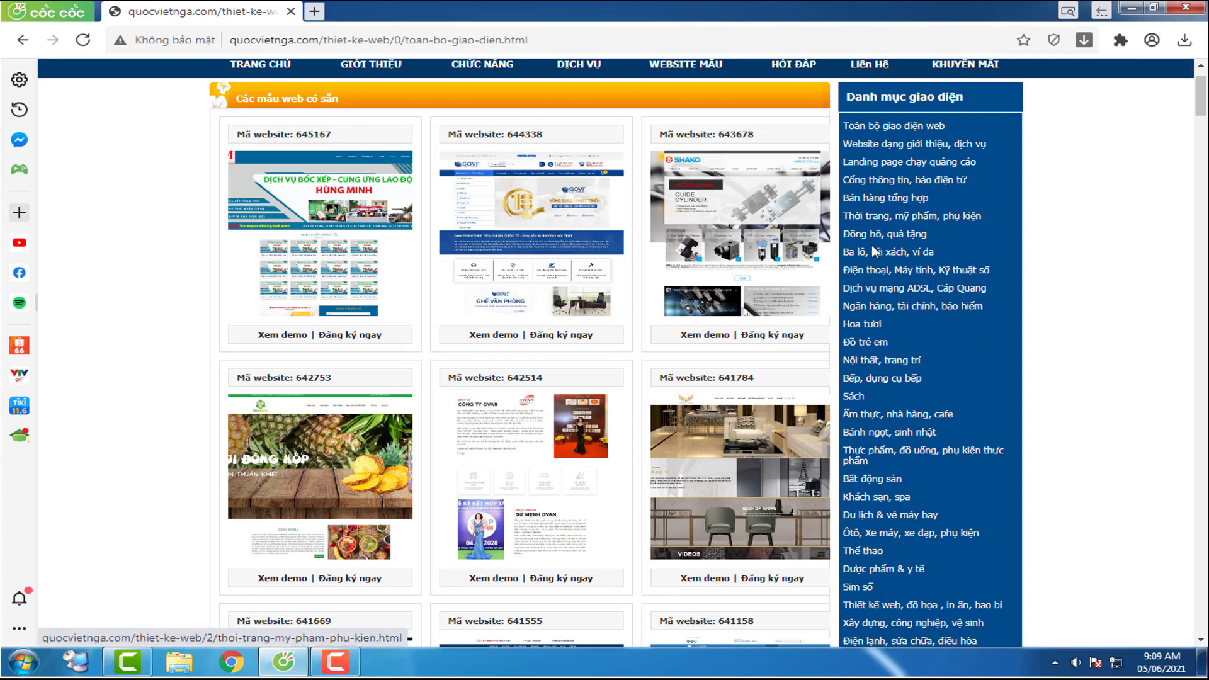
# Step: Open the Đồ trẻ em template category and scroll down through its children's templates
pyautogui.click(864, 345)
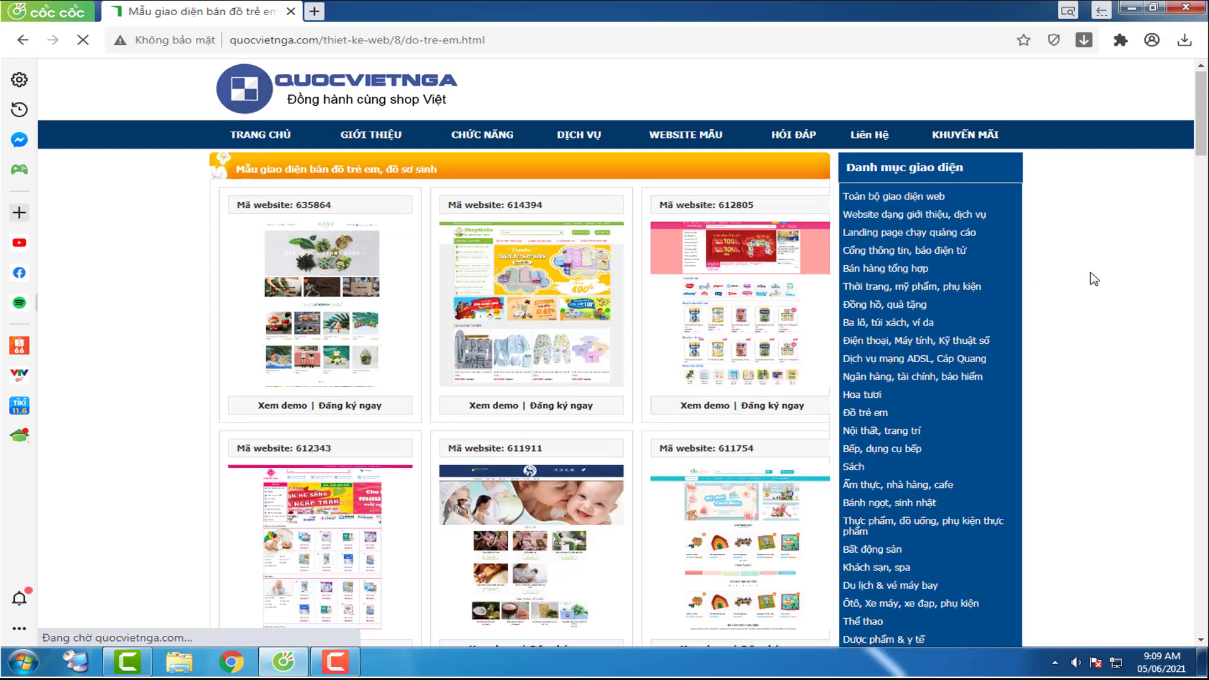
pyautogui.scroll(-2, 1094, 279)
pyautogui.scroll(-1, 1094, 279)
pyautogui.scroll(3, 1094, 279)
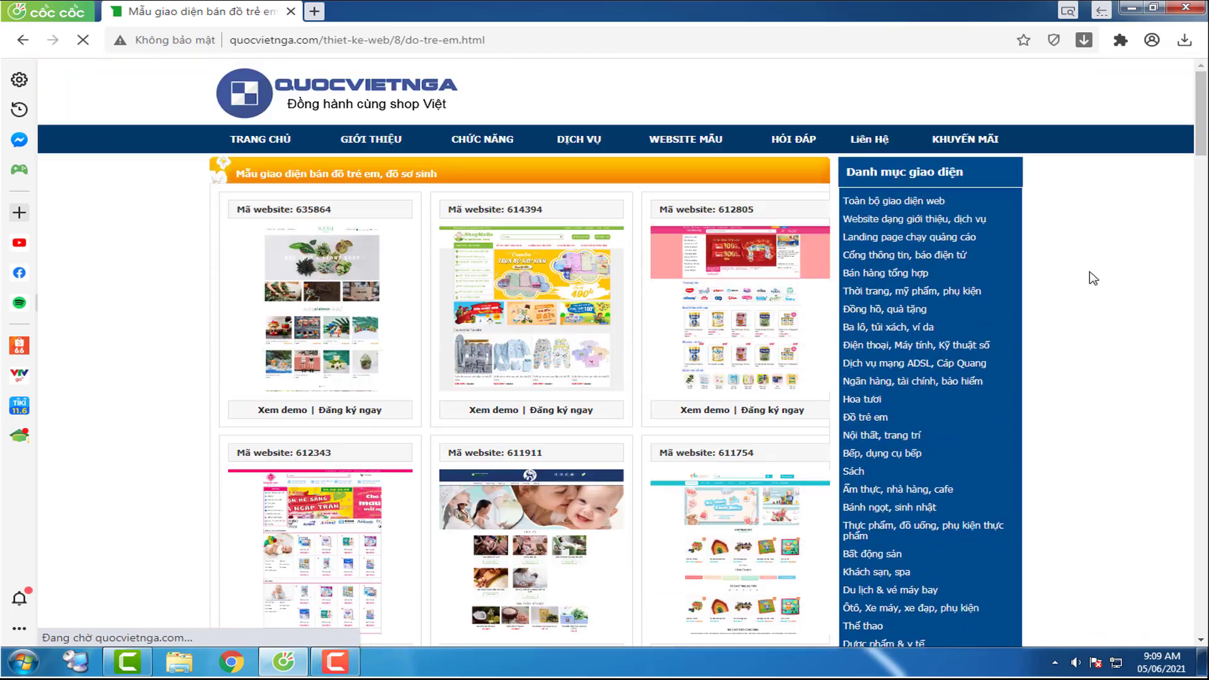
pyautogui.scroll(-2, 1094, 278)
pyautogui.scroll(-5, 1094, 277)
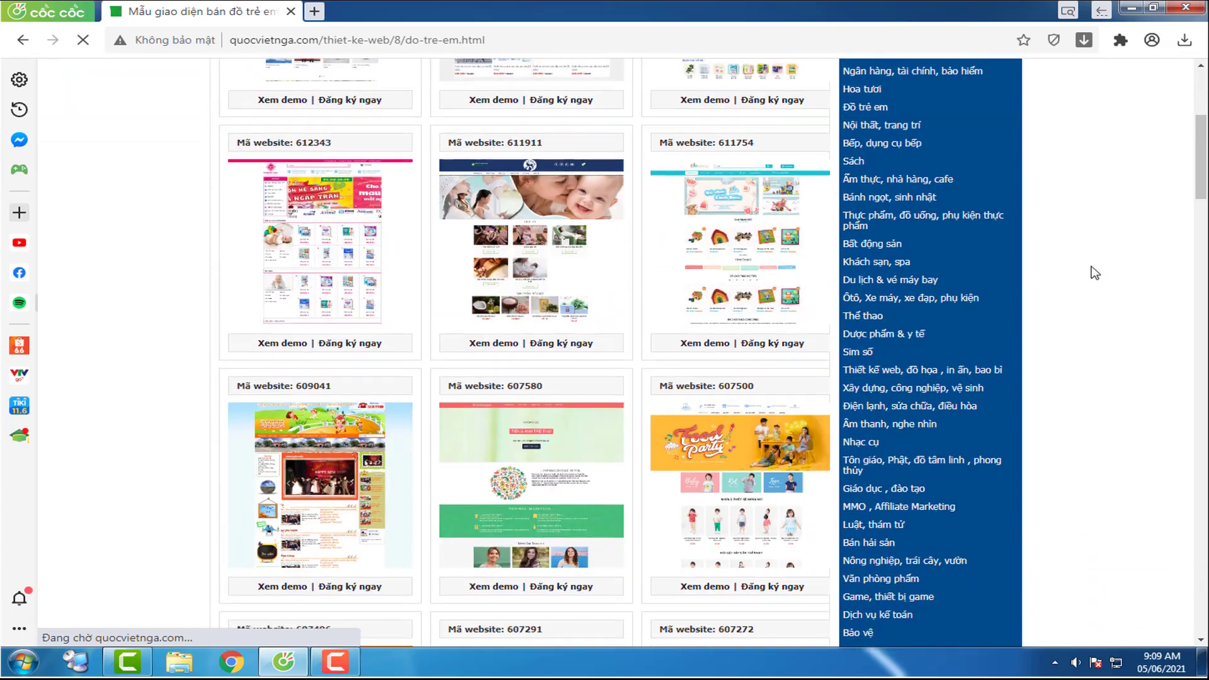
pyautogui.scroll(-8, 1096, 271)
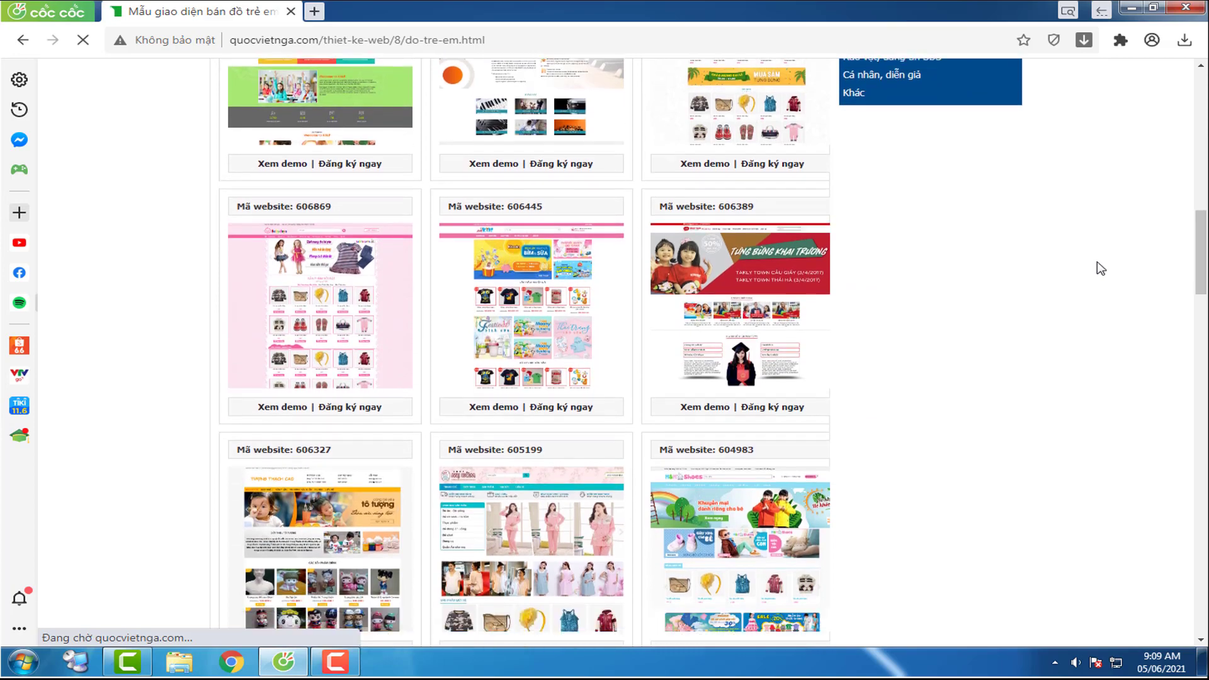
pyautogui.scroll(-3, 1207, 274)
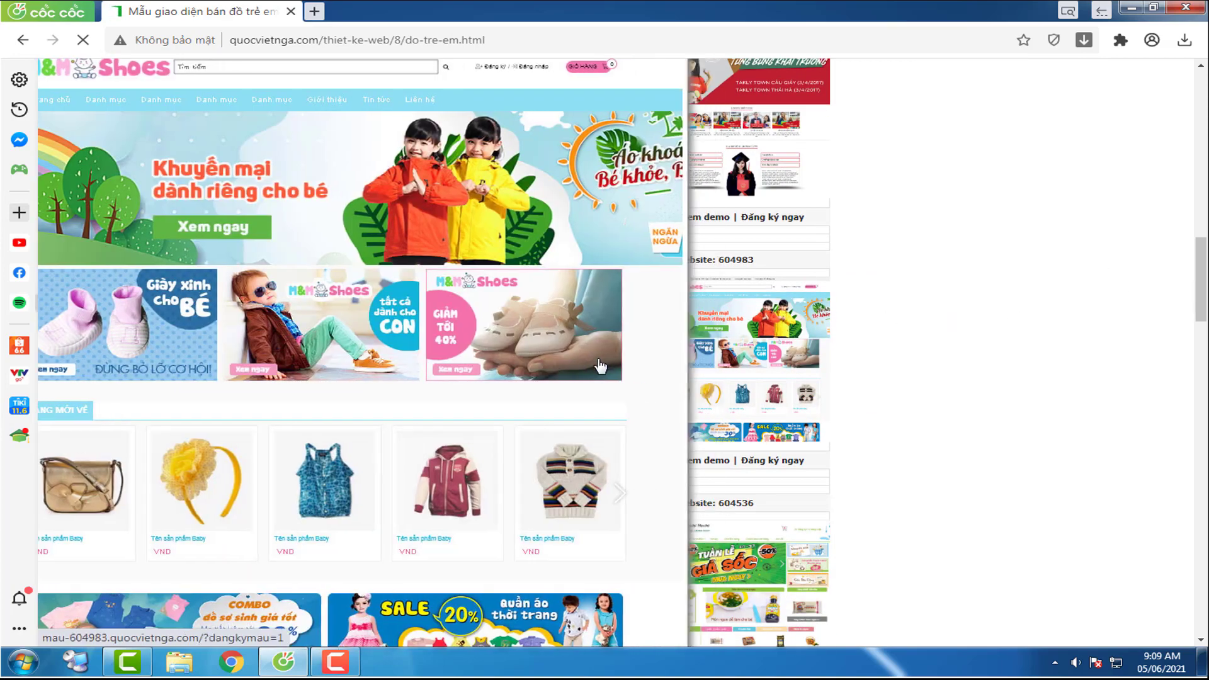
pyautogui.scroll(-3, 600, 365)
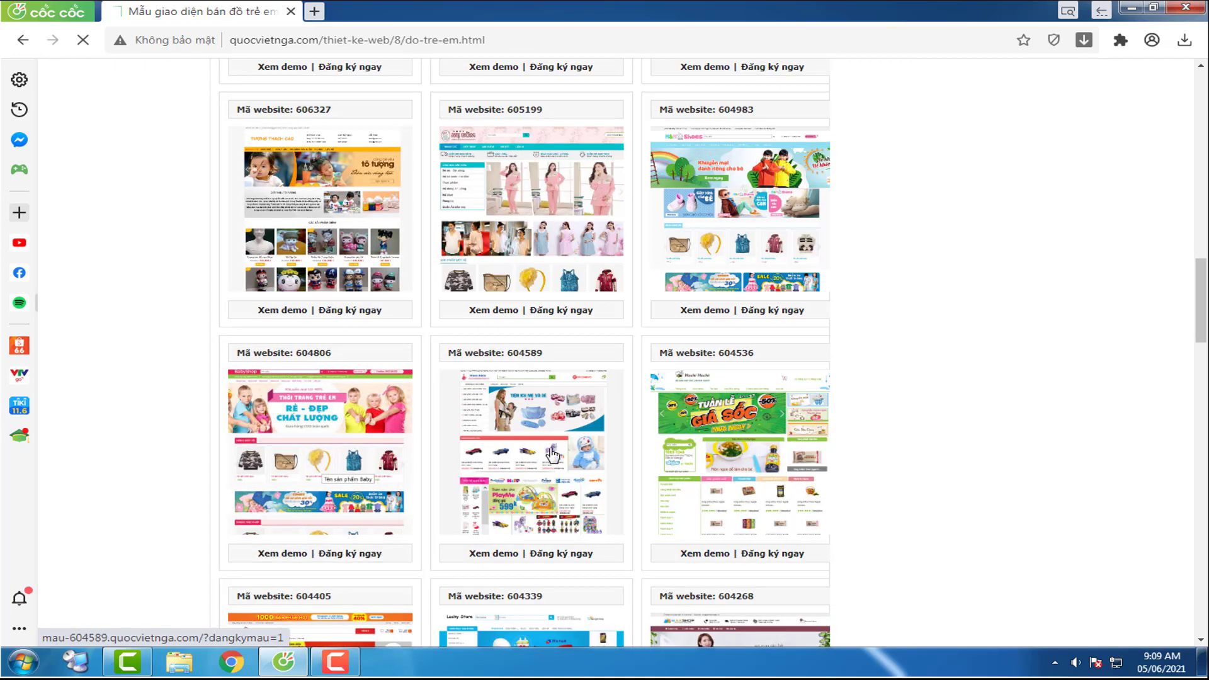
pyautogui.scroll(-3, 552, 451)
pyautogui.scroll(-7, 552, 451)
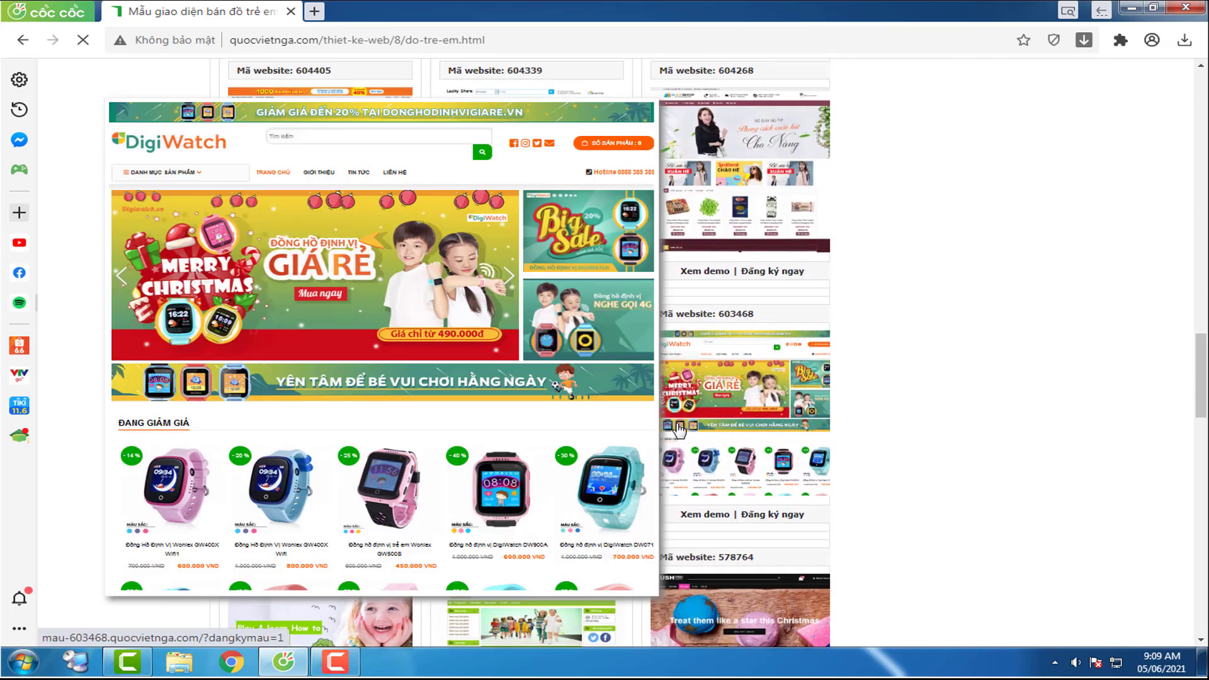
pyautogui.scroll(-3, 765, 411)
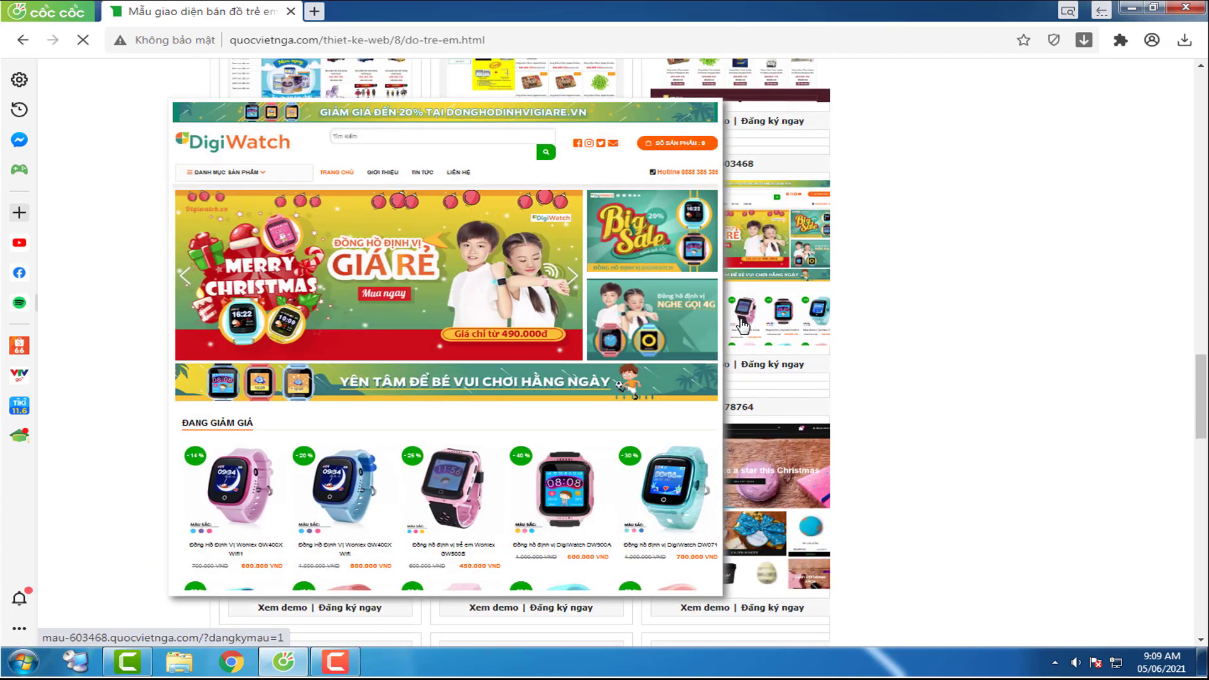
pyautogui.scroll(-11, 744, 324)
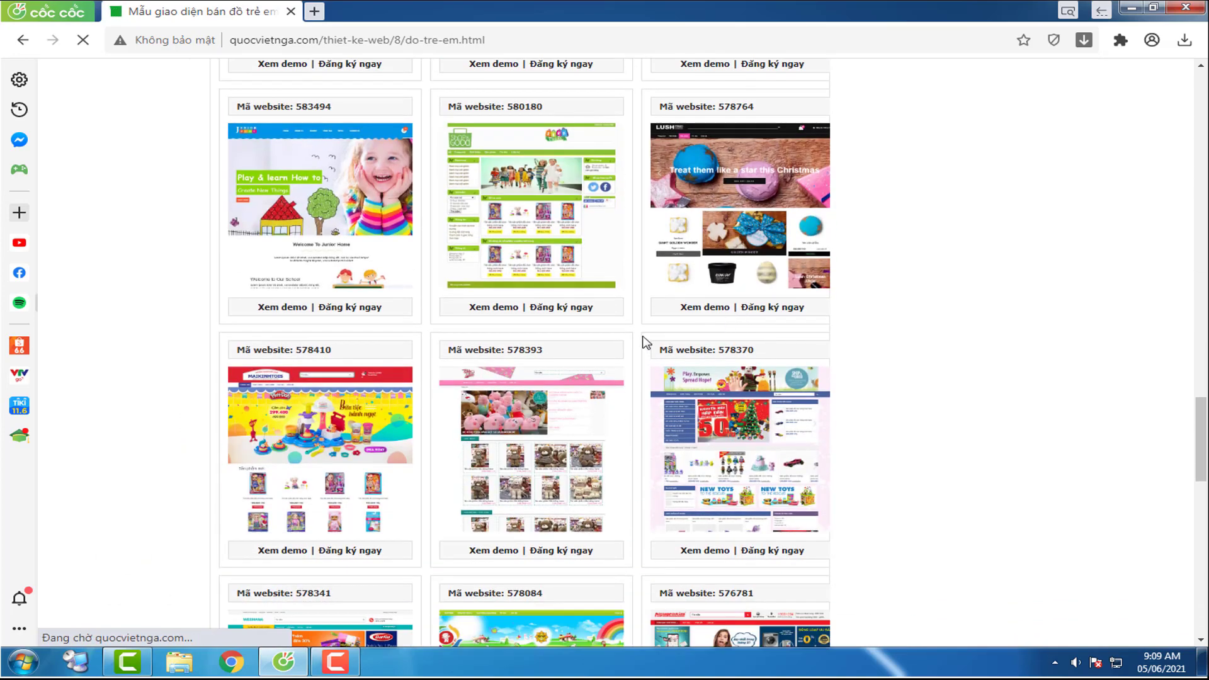
# Step: Scroll back up to the top of the list showing templates 635864, 614394 and 612805
pyautogui.moveTo(577, 433)
pyautogui.scroll(15, 576, 433)
pyautogui.moveTo(493, 252)
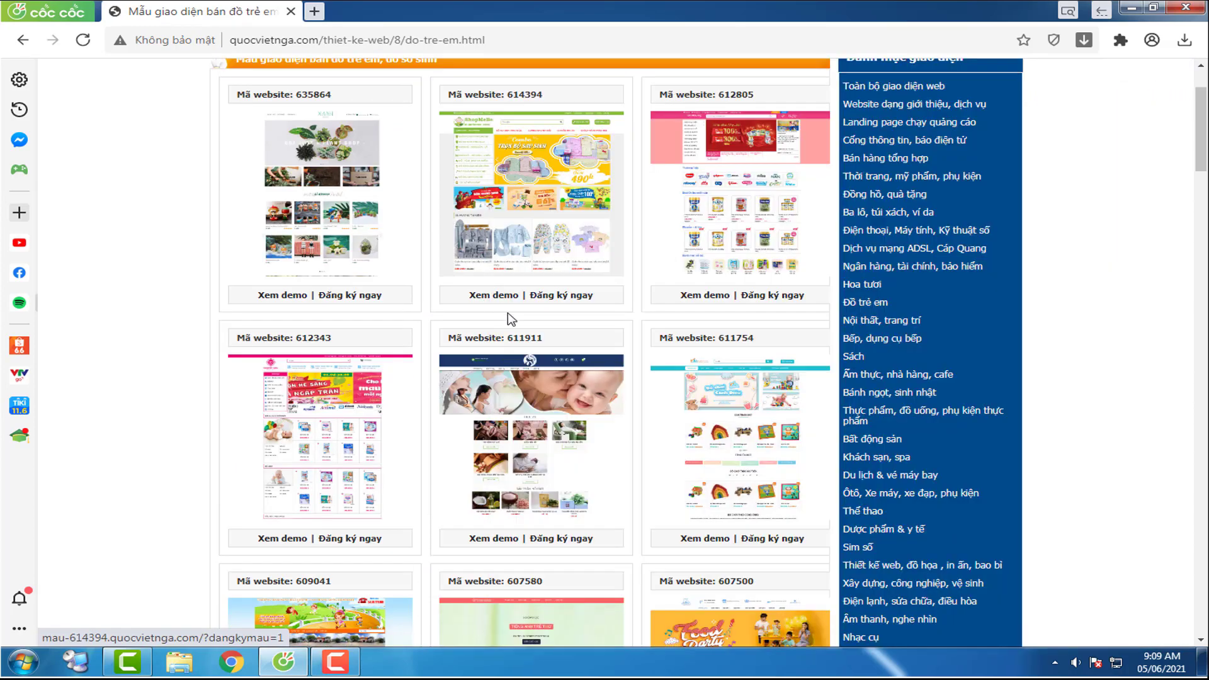
pyautogui.scroll(1, 547, 291)
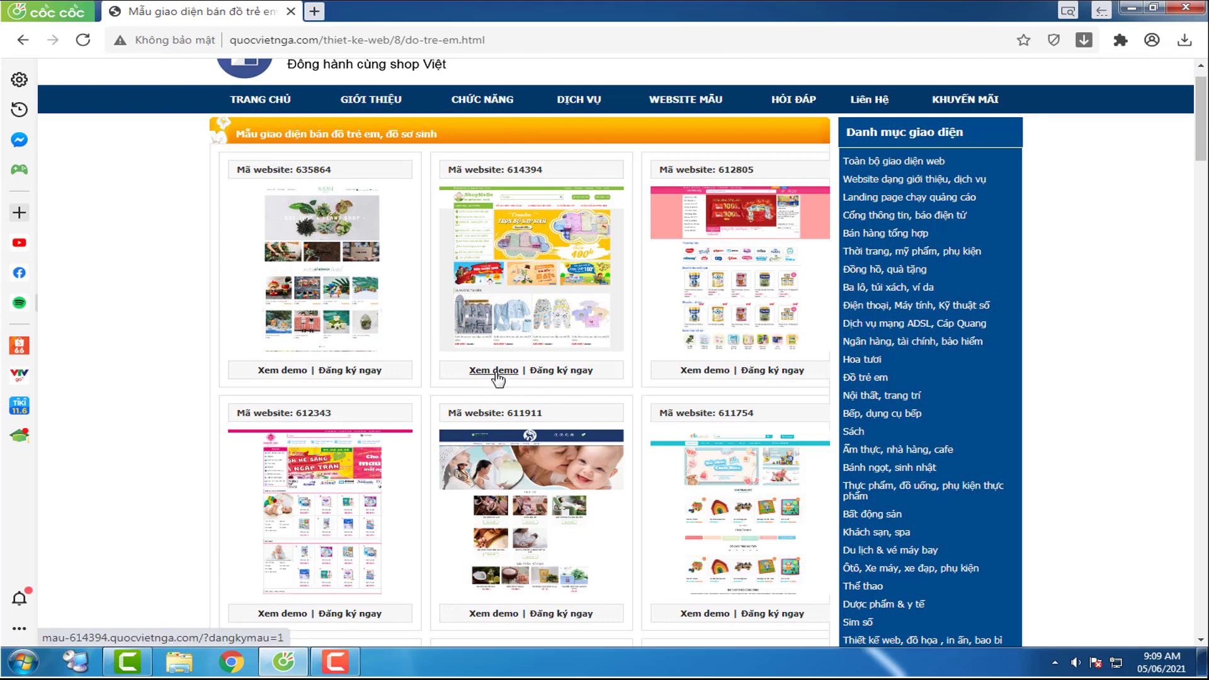
pyautogui.click(496, 375)
pyautogui.scroll(-10, 1187, 479)
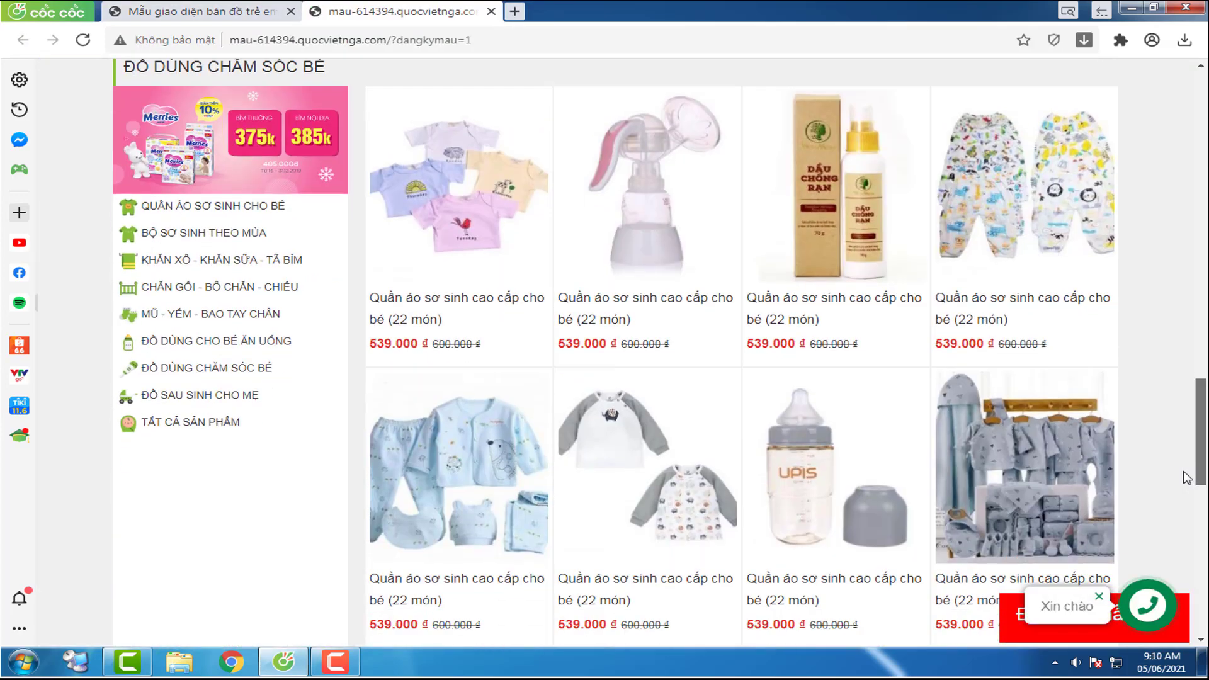
pyautogui.scroll(10, 1187, 478)
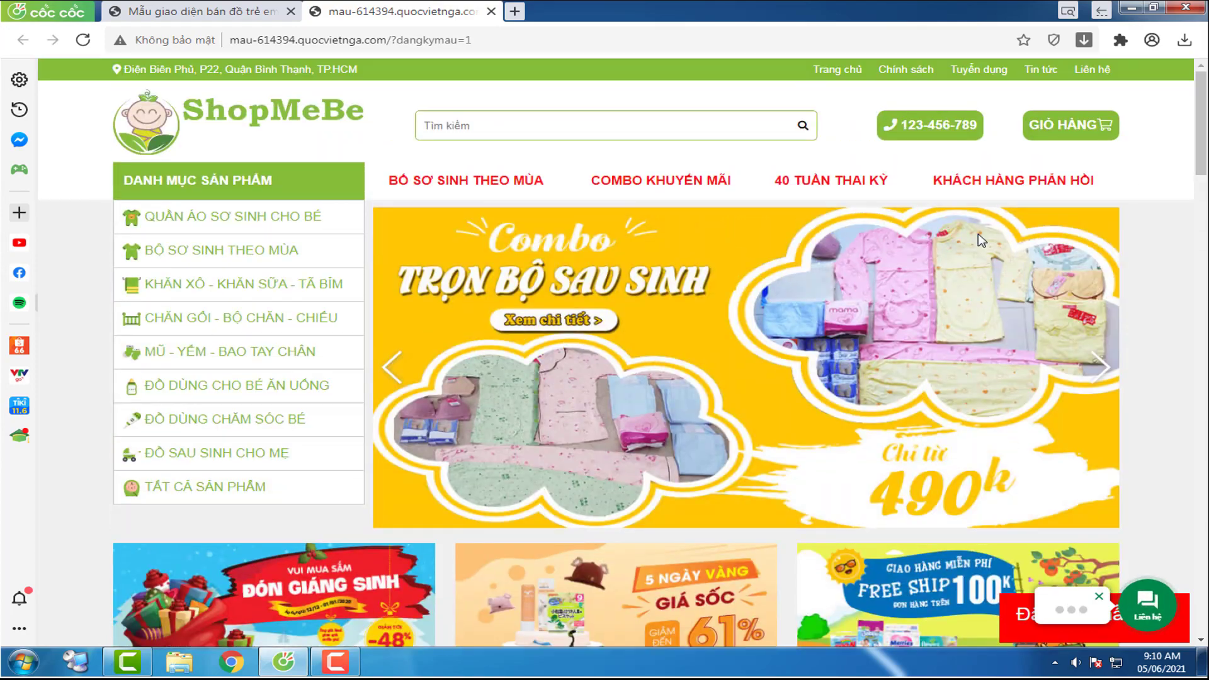
pyautogui.moveTo(1204, 158); pyautogui.dragTo(1205, 424)
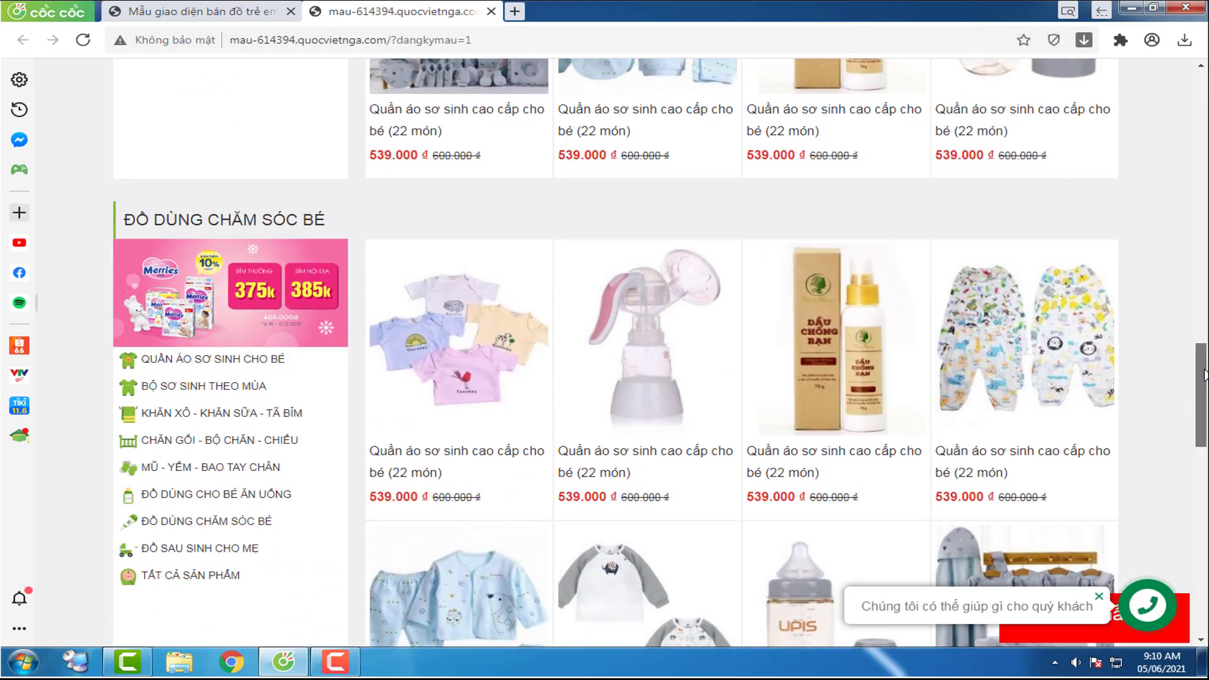
pyautogui.moveTo(1204, 374); pyautogui.dragTo(1204, 101)
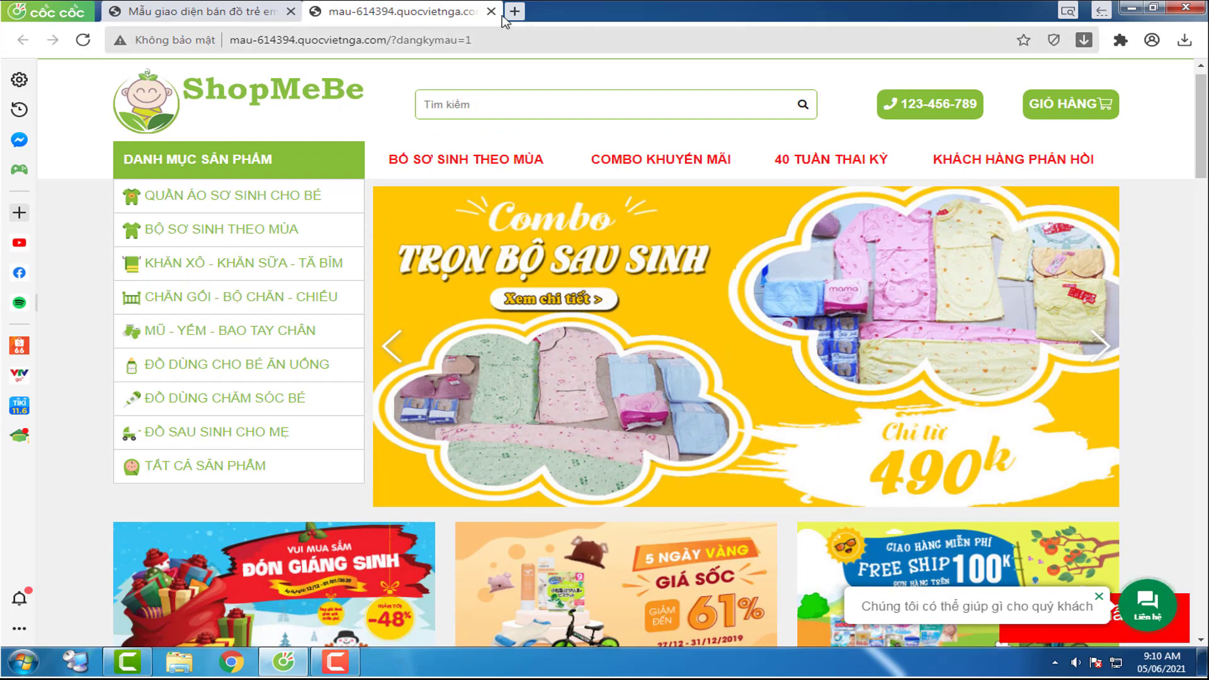
pyautogui.click(491, 11)
pyautogui.moveTo(424, 224)
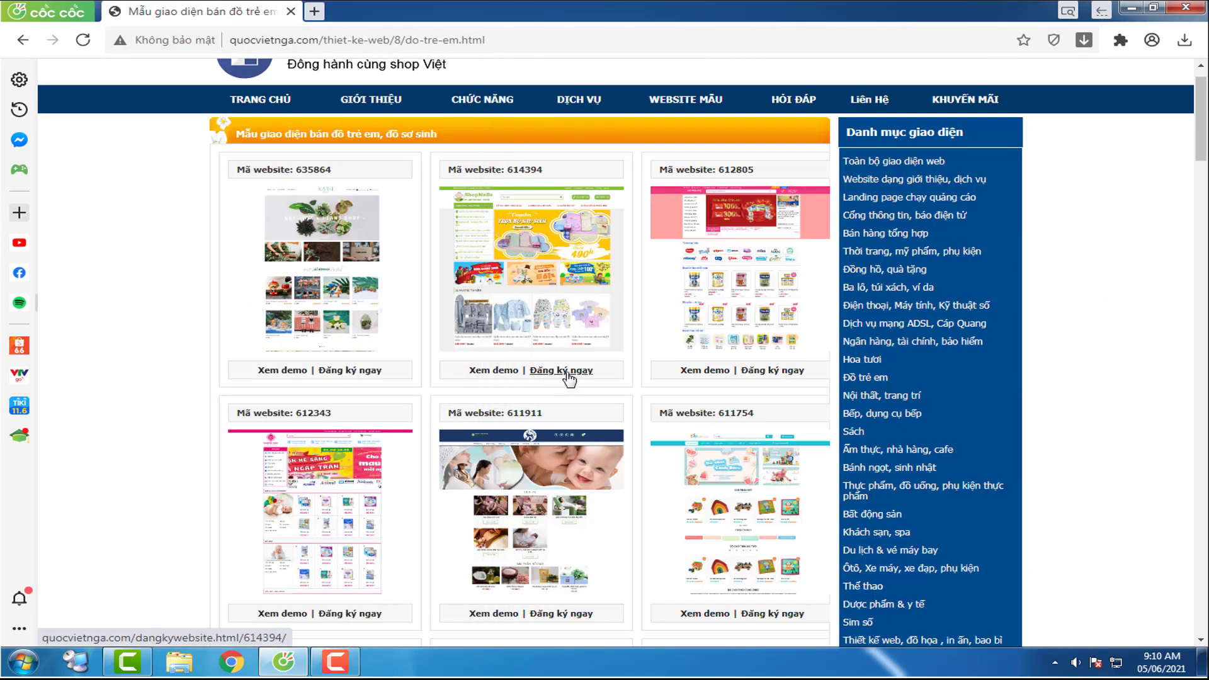
# Step: Start registering a site with template 614394 and enter the account's Gmail address
pyautogui.click(569, 372)
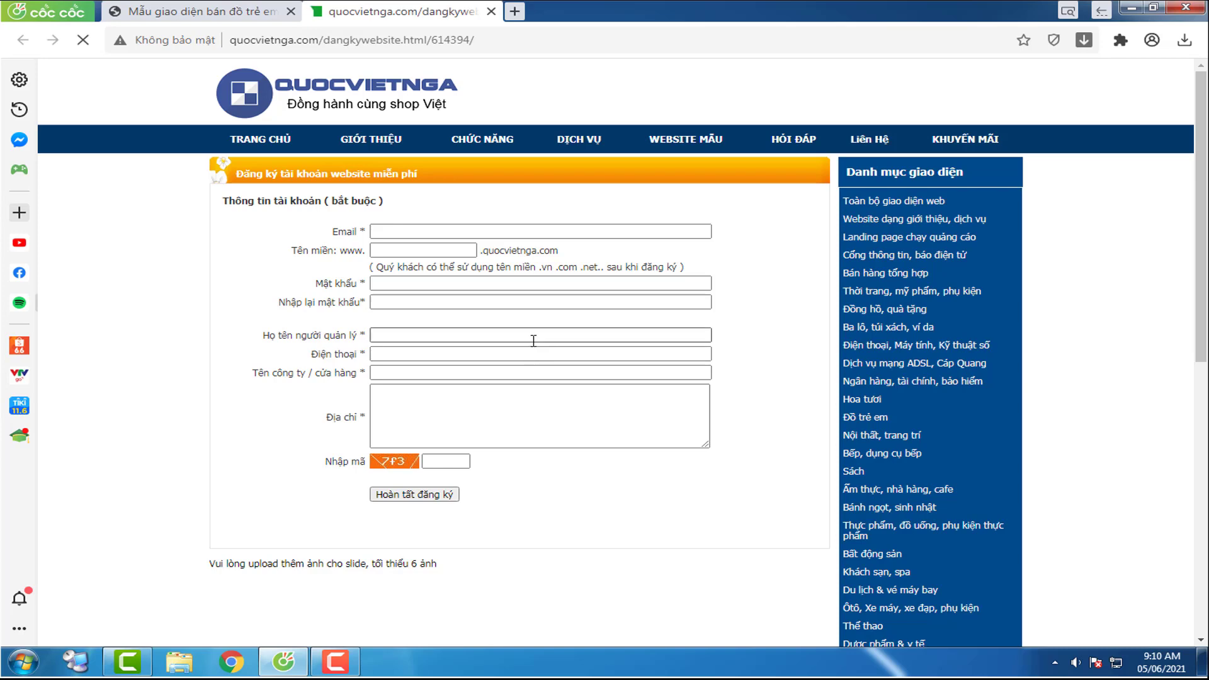
pyautogui.click(417, 232)
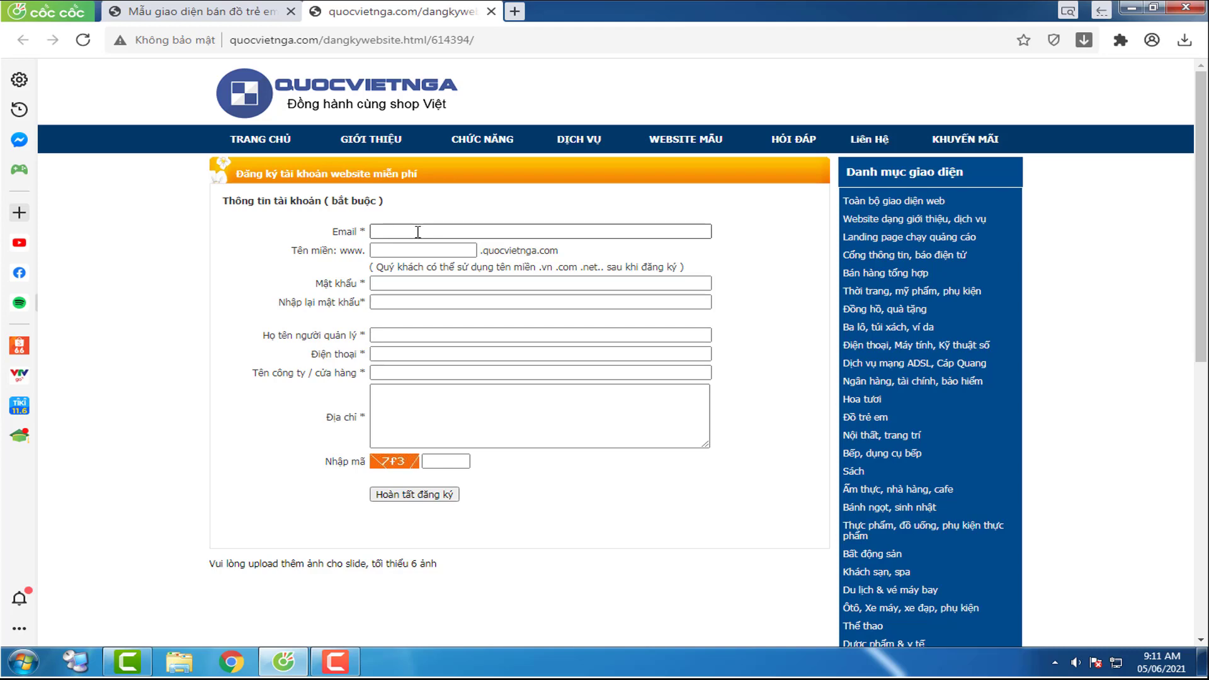
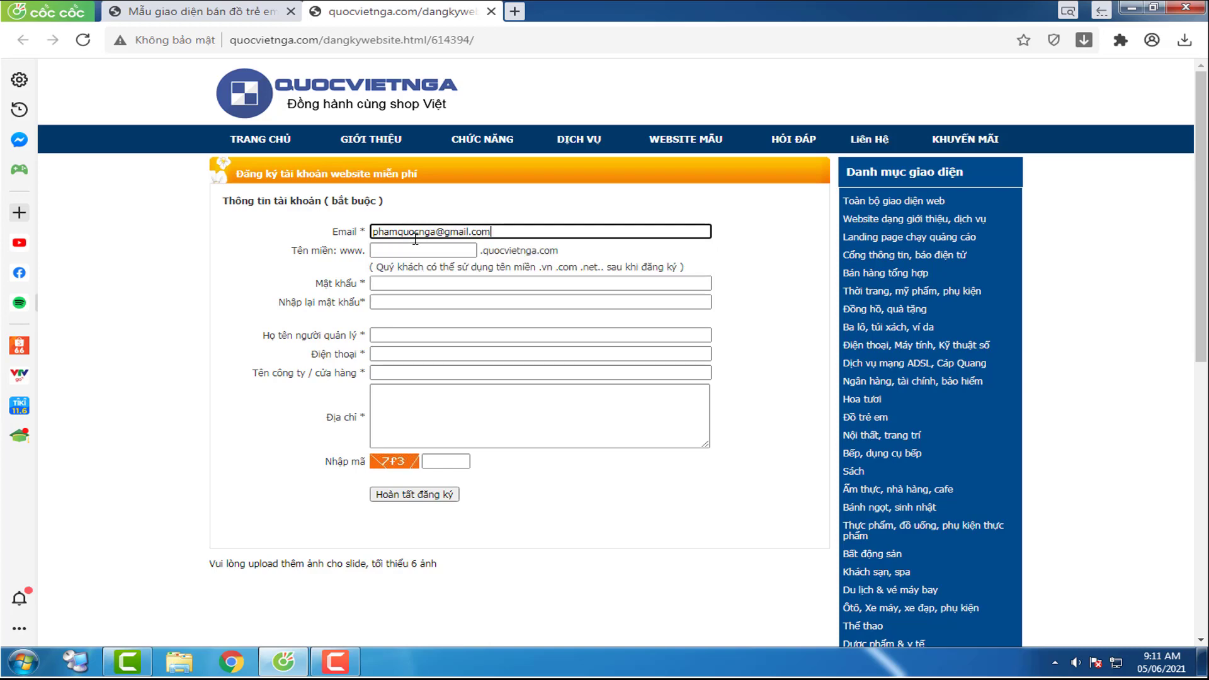
pyautogui.press('Tab')
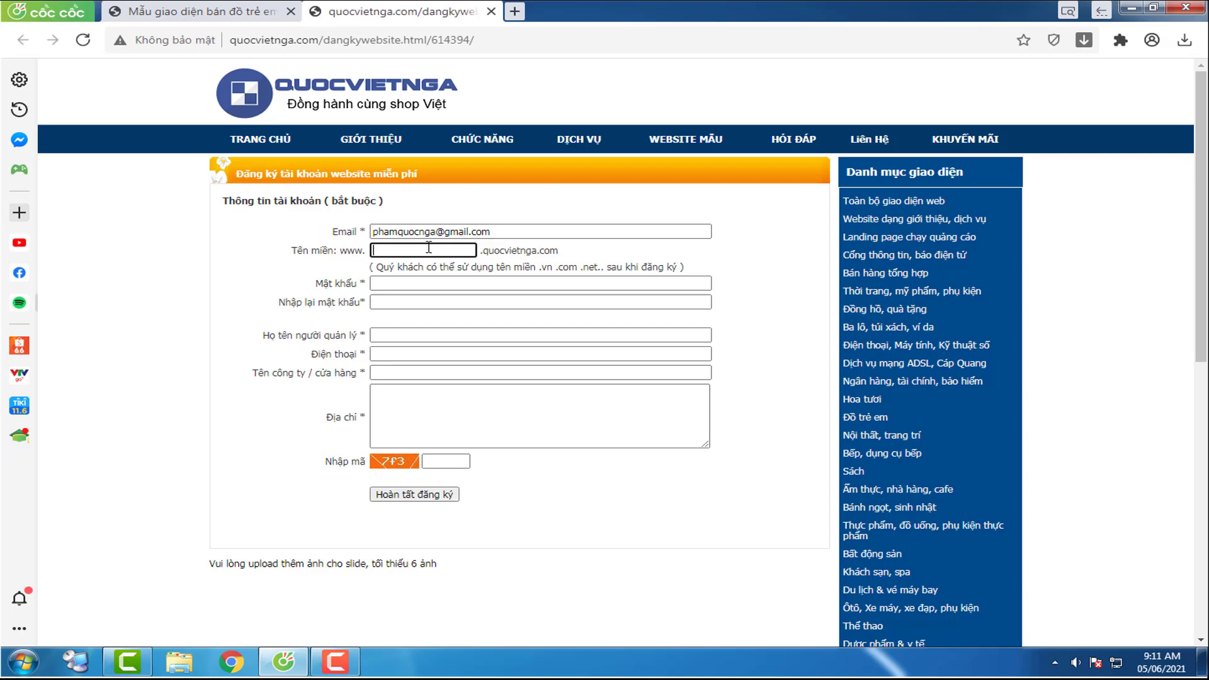
# Step: Enter the domain name shopmevabe and fill in the account password and its confirmation
pyautogui.write('shopmevabe')
pyautogui.click(469, 281)
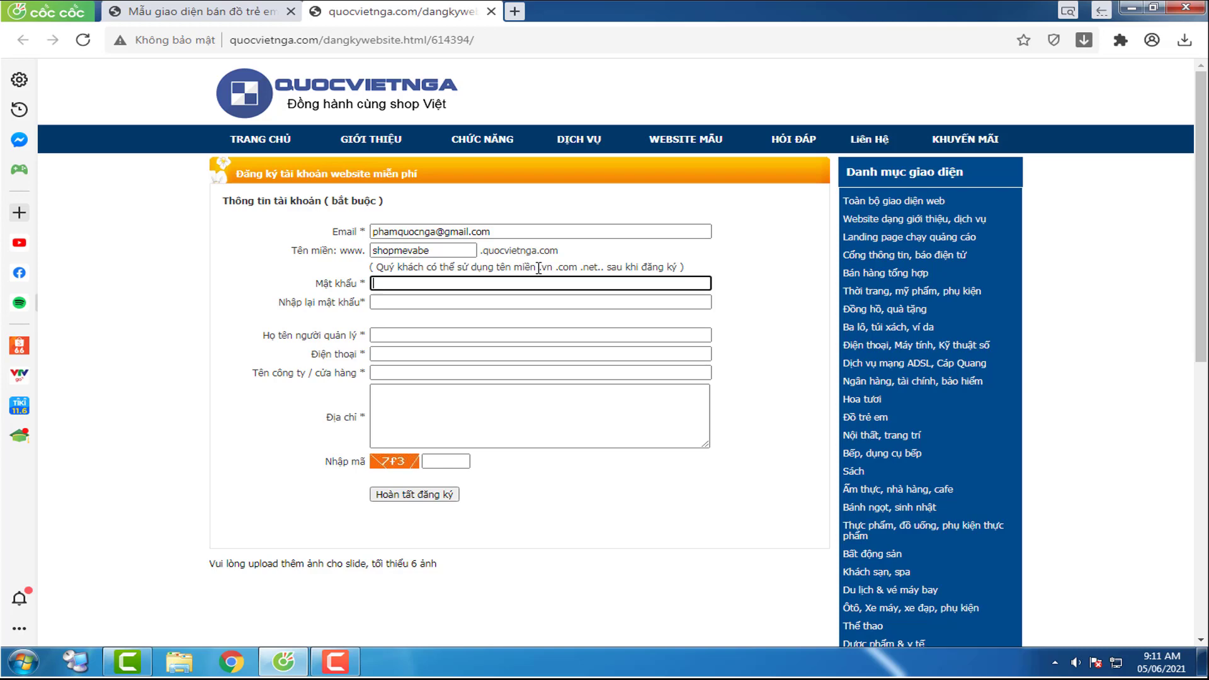
pyautogui.click(438, 302)
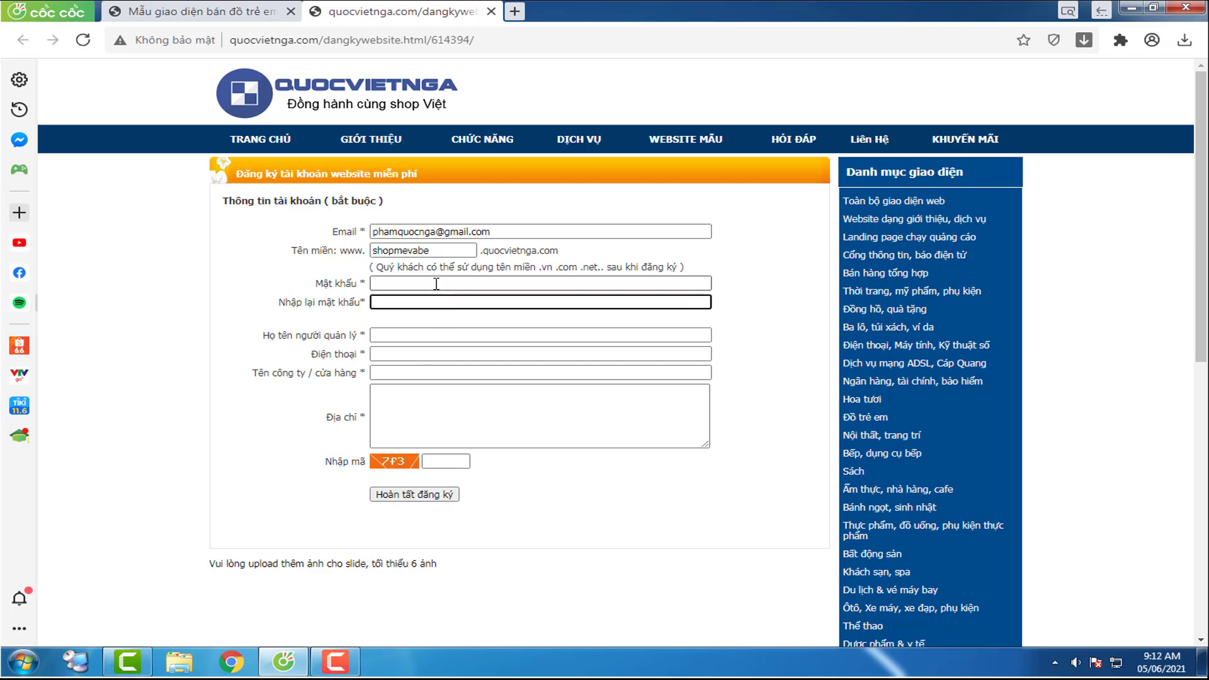
pyautogui.click(437, 284)
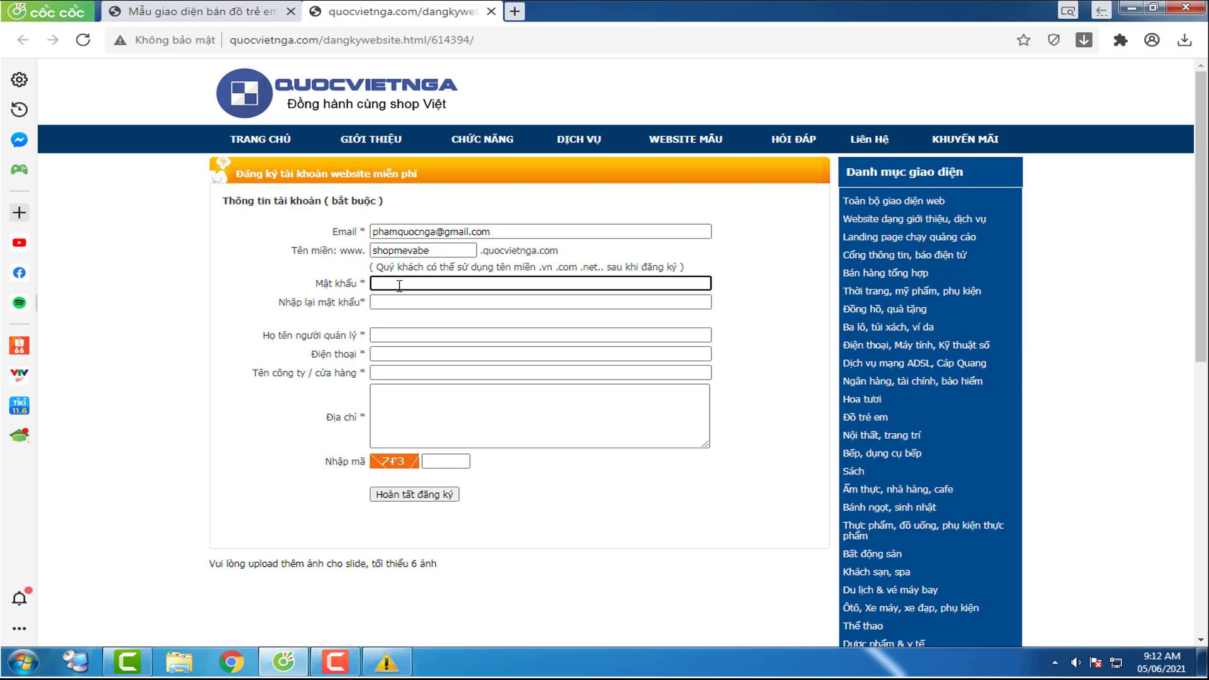
pyautogui.write('1234567')
pyautogui.press('Tab')
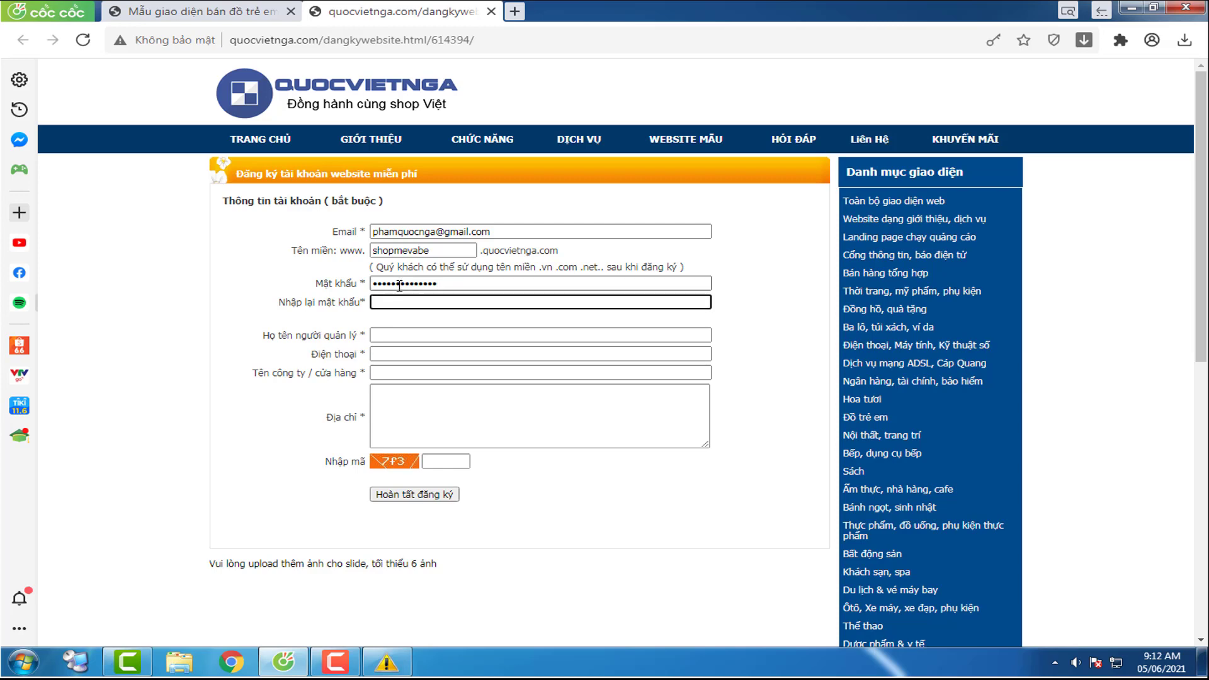
pyautogui.write('123456')
pyautogui.click(463, 285)
pyautogui.click(465, 296)
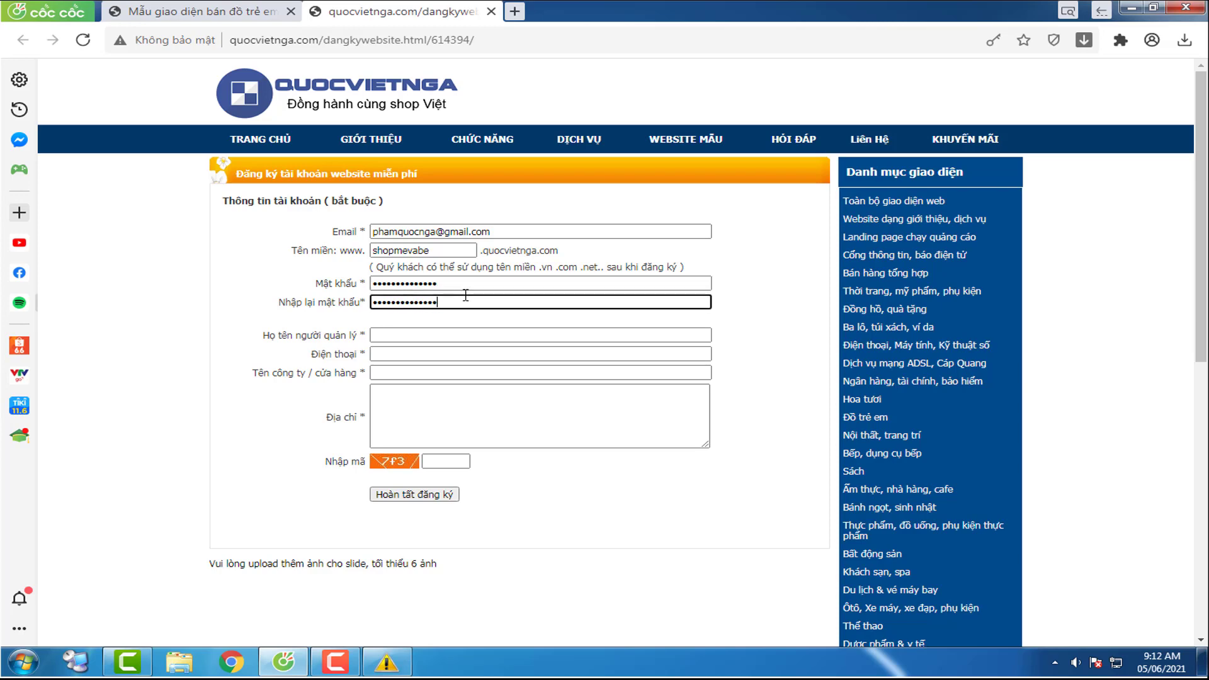
# Step: Fill in the manager's full name, phone number and the store name 'Shop Mẹ Và Bé'
pyautogui.click(442, 338)
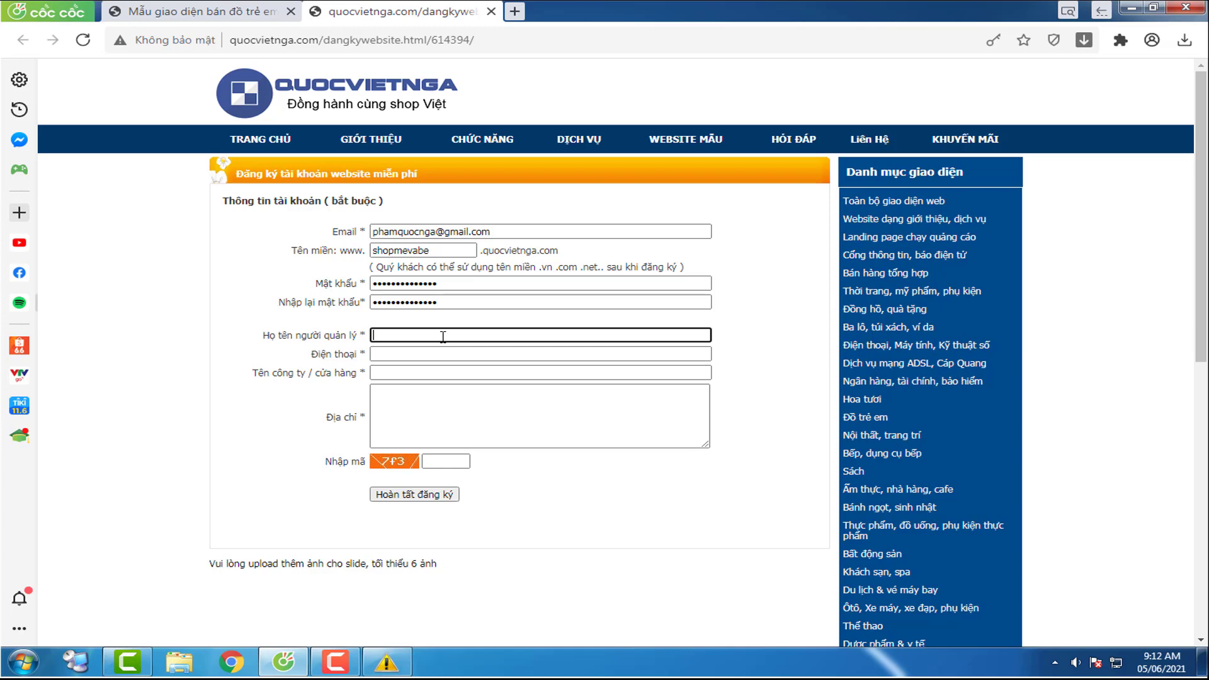
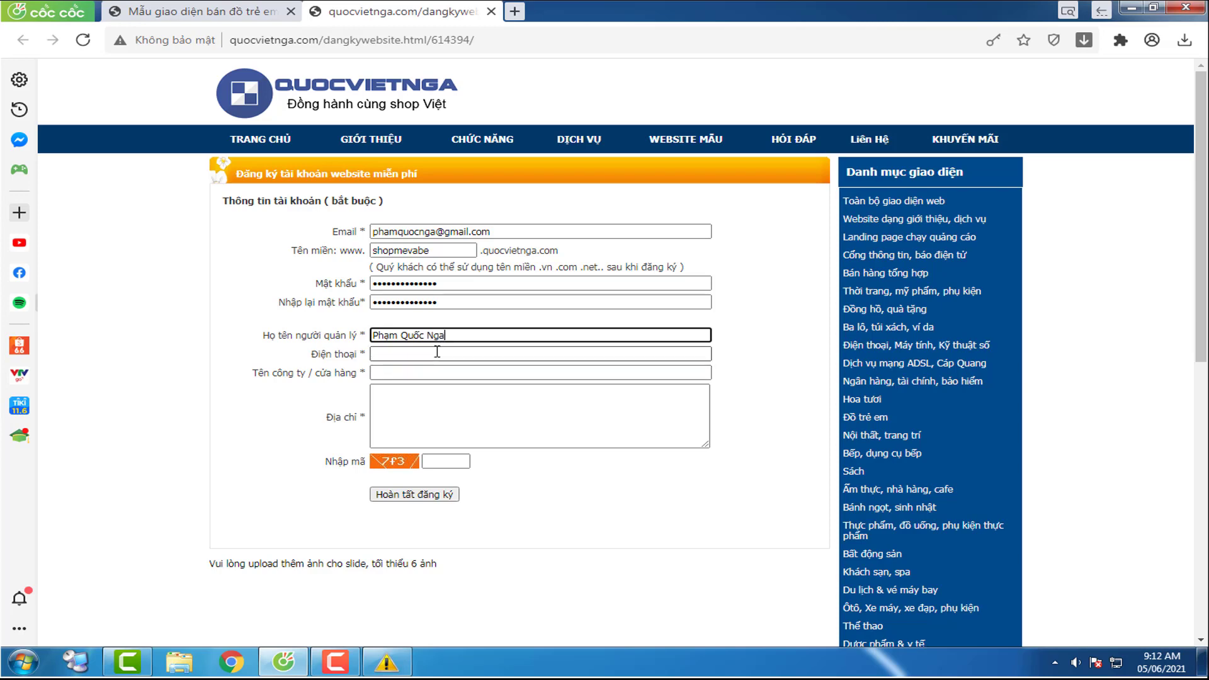
pyautogui.click(437, 352)
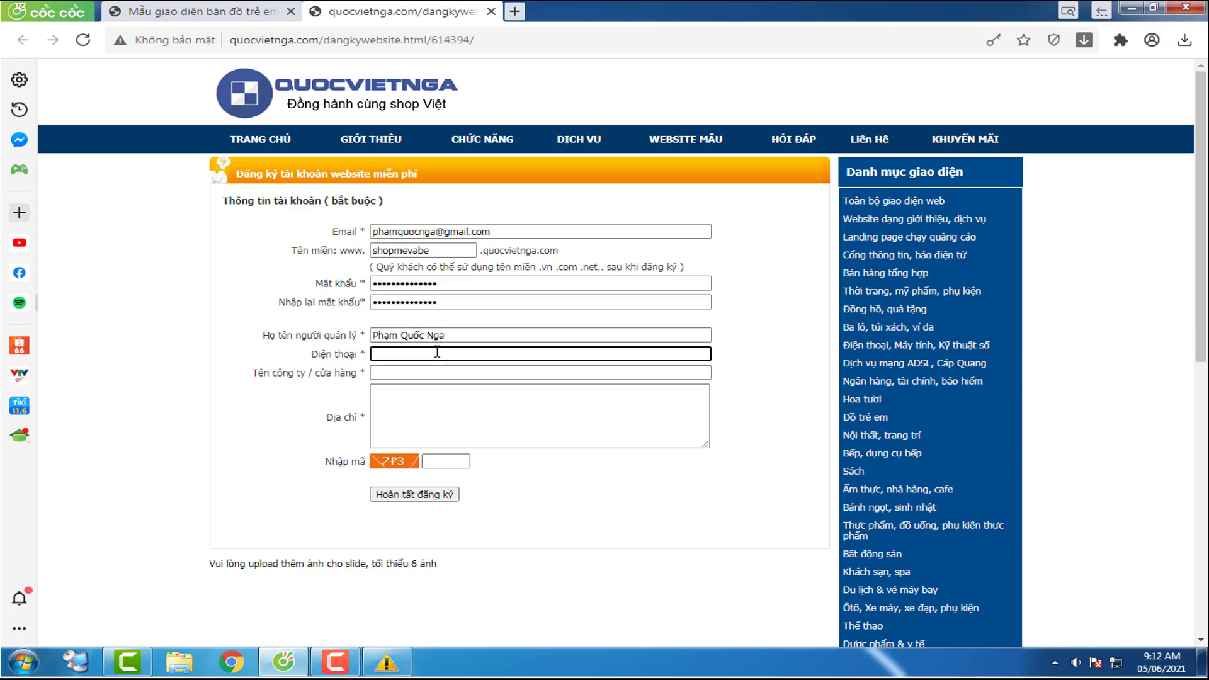
pyautogui.click(410, 368)
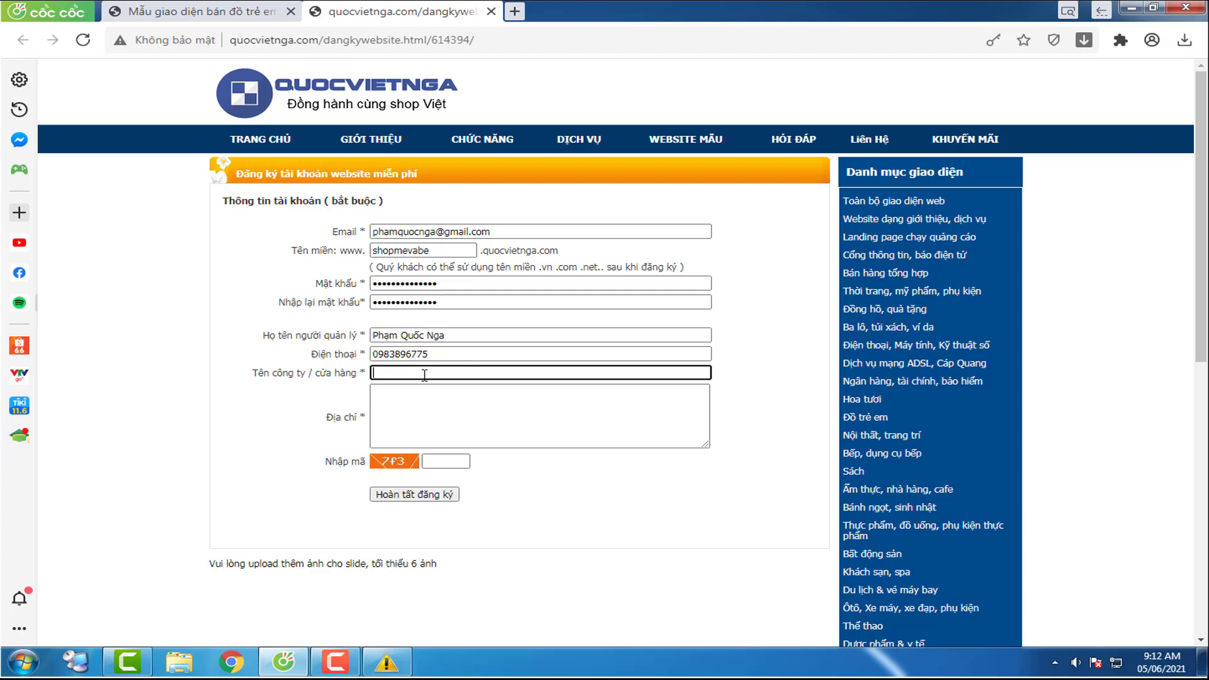
pyautogui.write('Shop Mẹ Vậ')
pyautogui.write(' Bé')
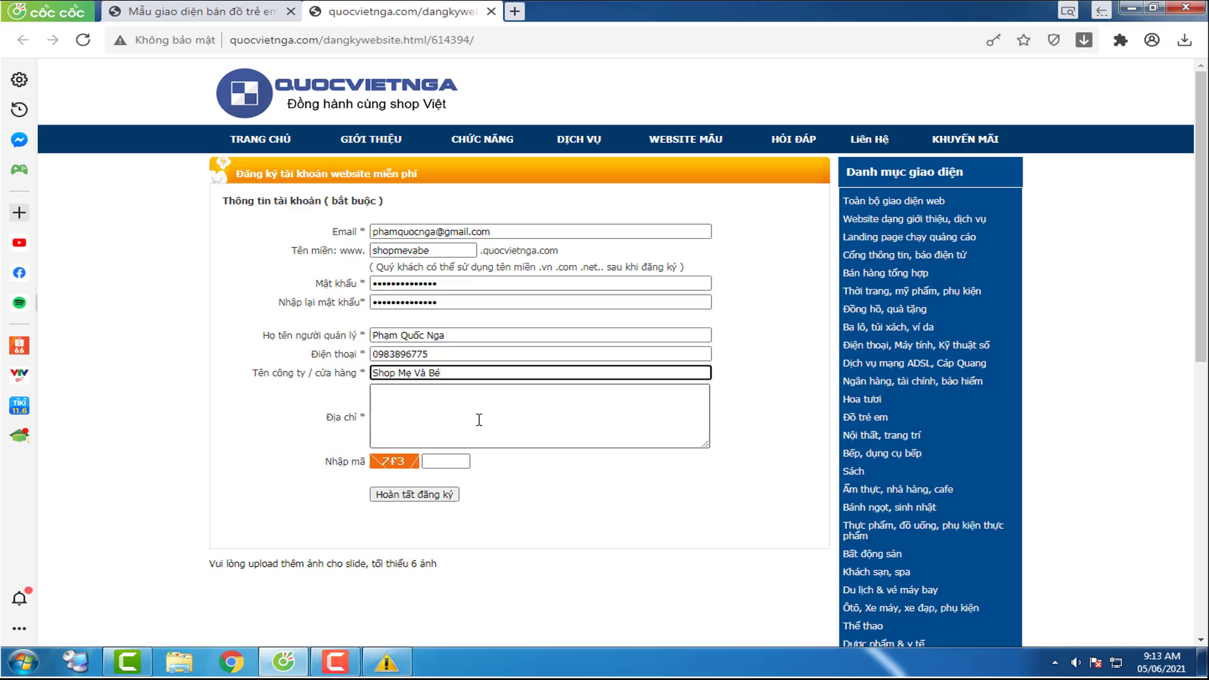
pyautogui.click(478, 418)
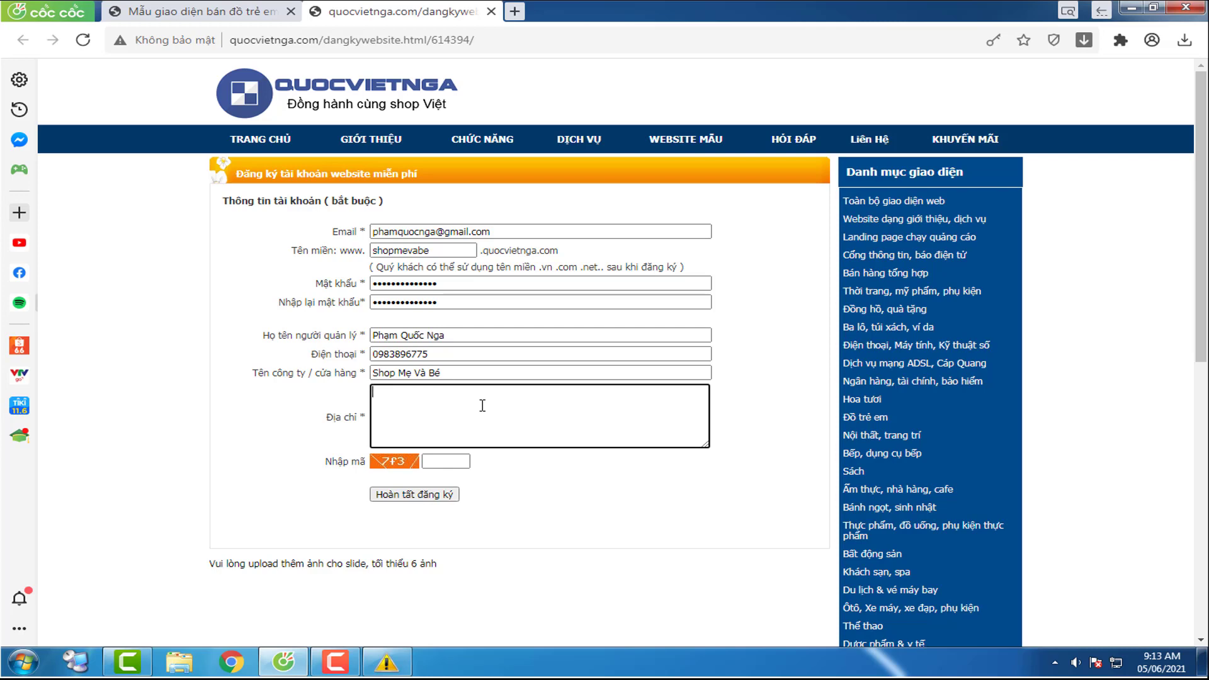
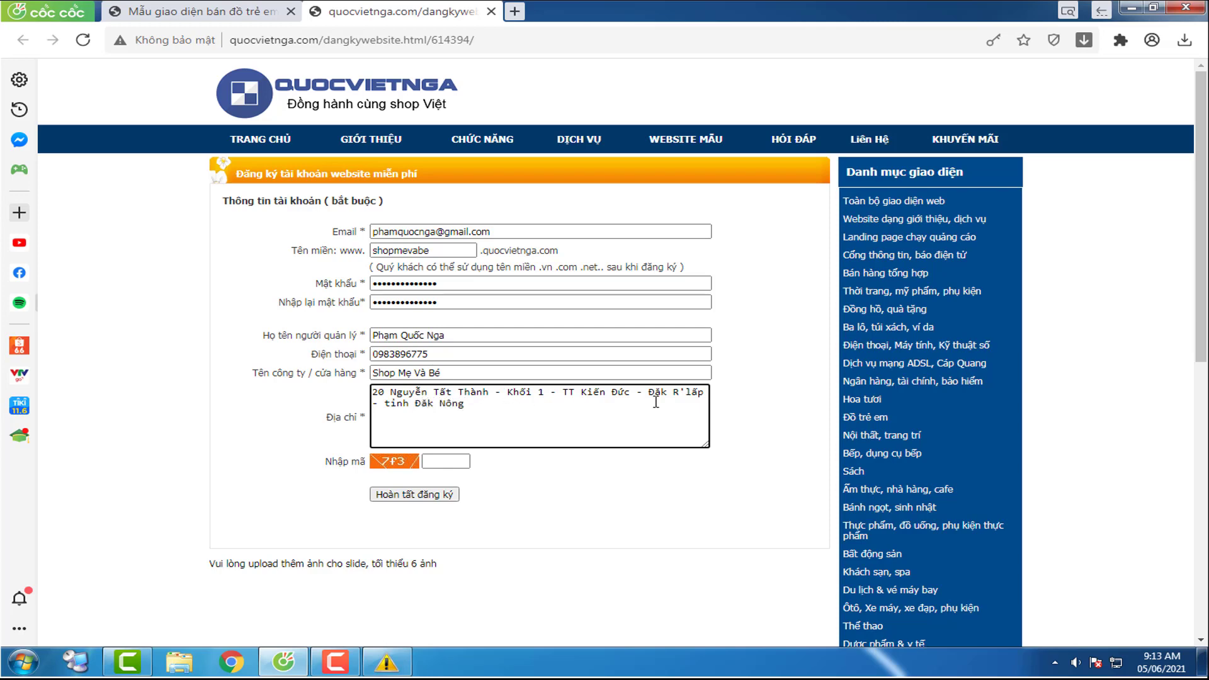
# Step: Enter the shop's postal address, inserting 'huyện' before the district name, and fill the captcha
pyautogui.click(644, 393)
pyautogui.write('huyện')
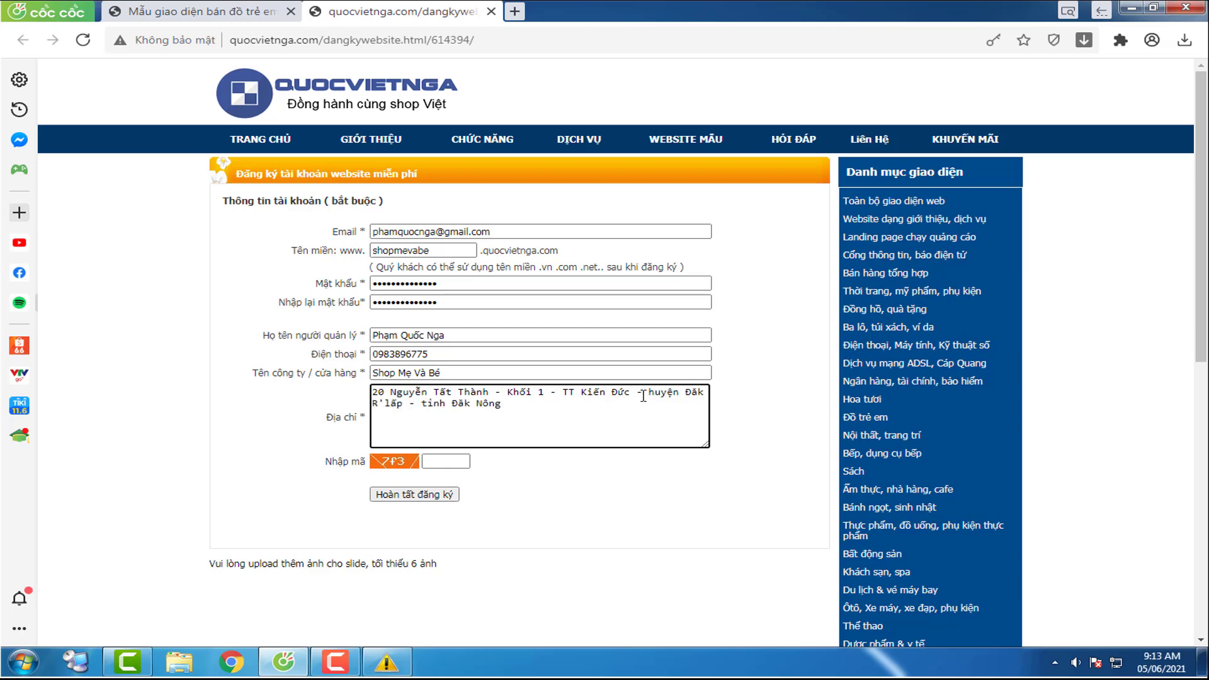
pyautogui.click(458, 461)
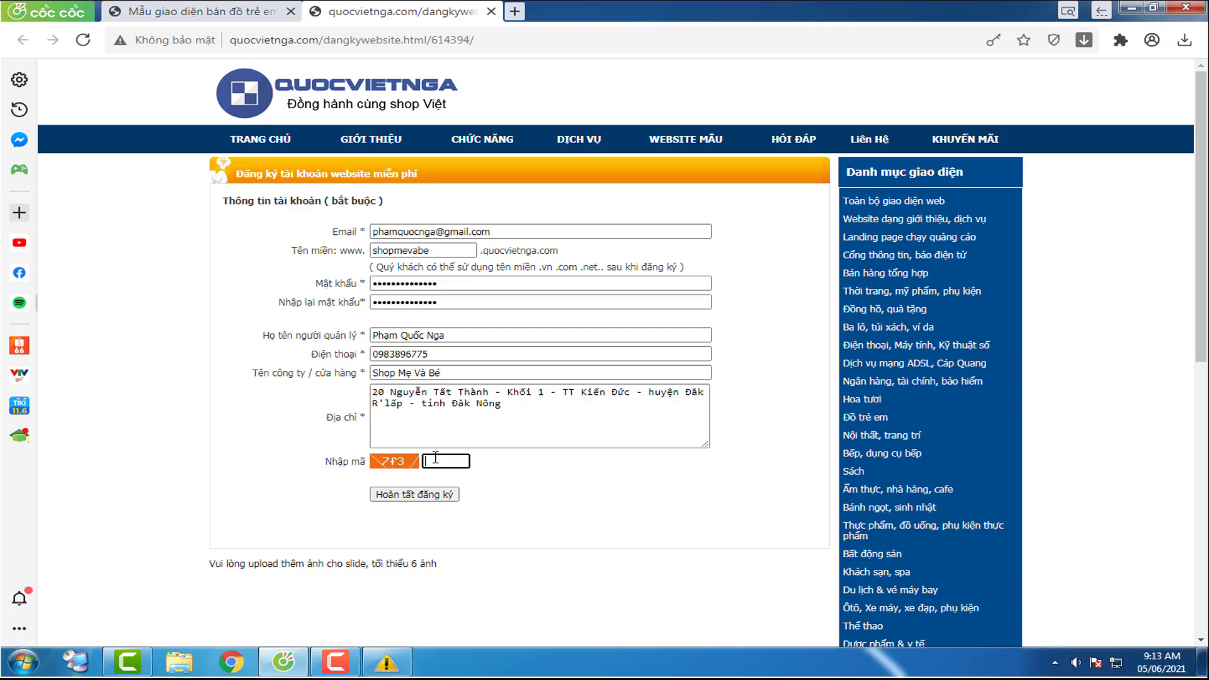
pyautogui.click(530, 438)
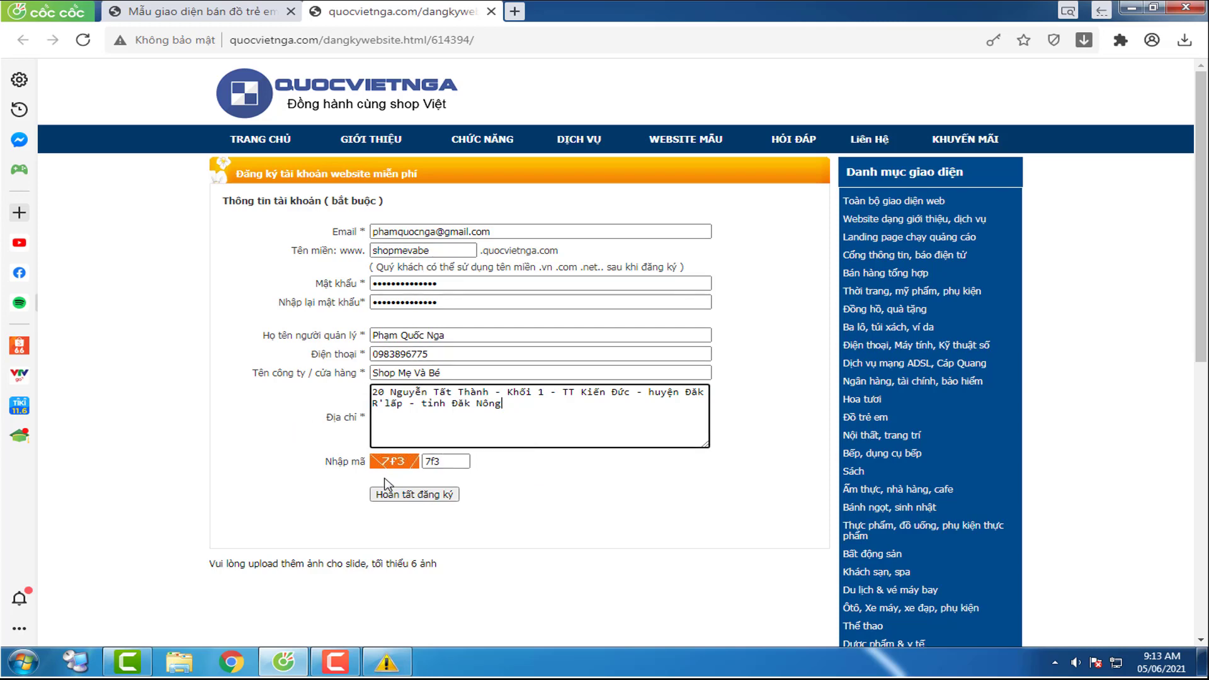
# Step: Submit the registration and copy the new site address shopmevabe.quocvietnga.com from the confirmation
pyautogui.click(427, 495)
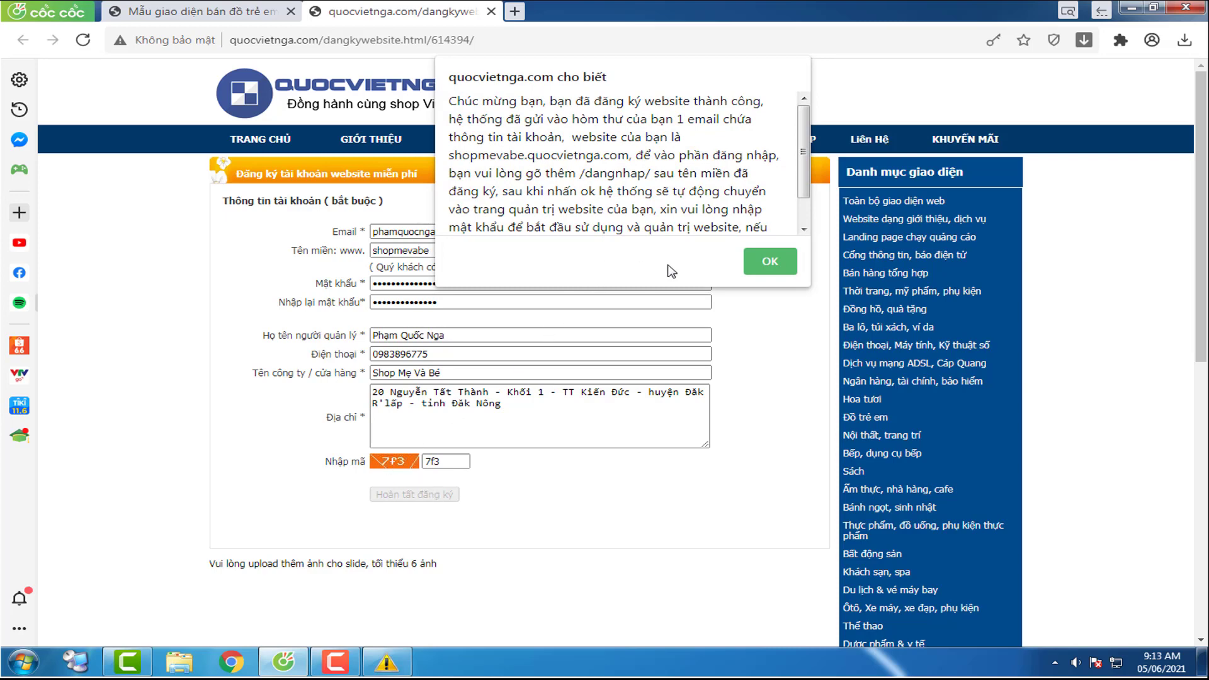
pyautogui.moveTo(803, 130); pyautogui.dragTo(796, 198)
pyautogui.scroll(2, 795, 189)
pyautogui.moveTo(450, 155); pyautogui.dragTo(637, 156)
pyautogui.press('Return')
pyautogui.moveTo(388, 40); pyautogui.dragTo(216, 42)
pyautogui.hotkey('ctrl', 'c')
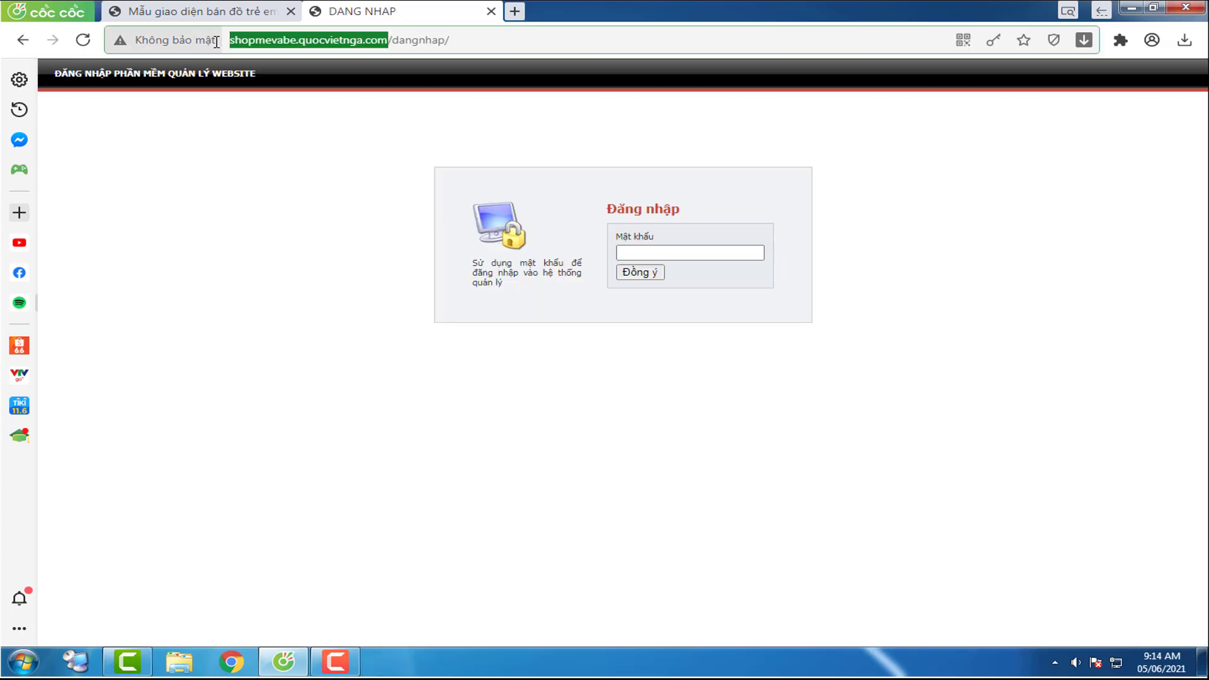
# Step: Load shopmevabe.quocvietnga.com in a new tab, close the login tab, and browse the homepage
pyautogui.click(515, 11)
pyautogui.hotkey('ctrl', 'v')
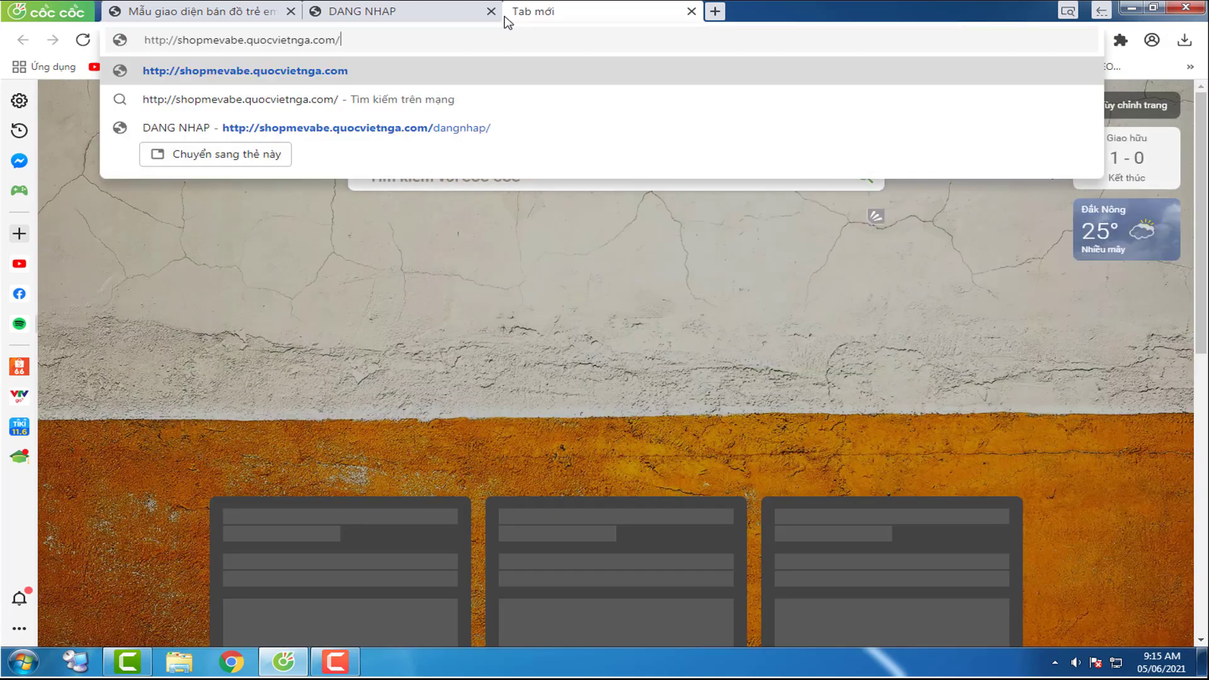
pyautogui.press('Return')
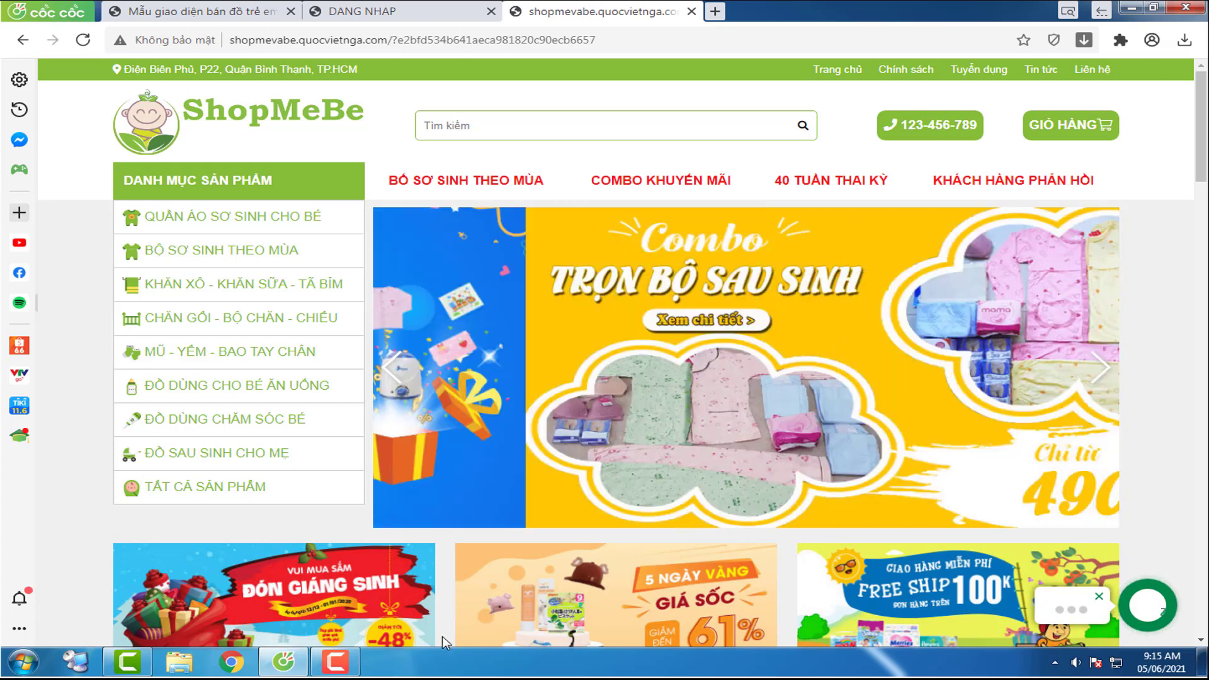
pyautogui.click(335, 661)
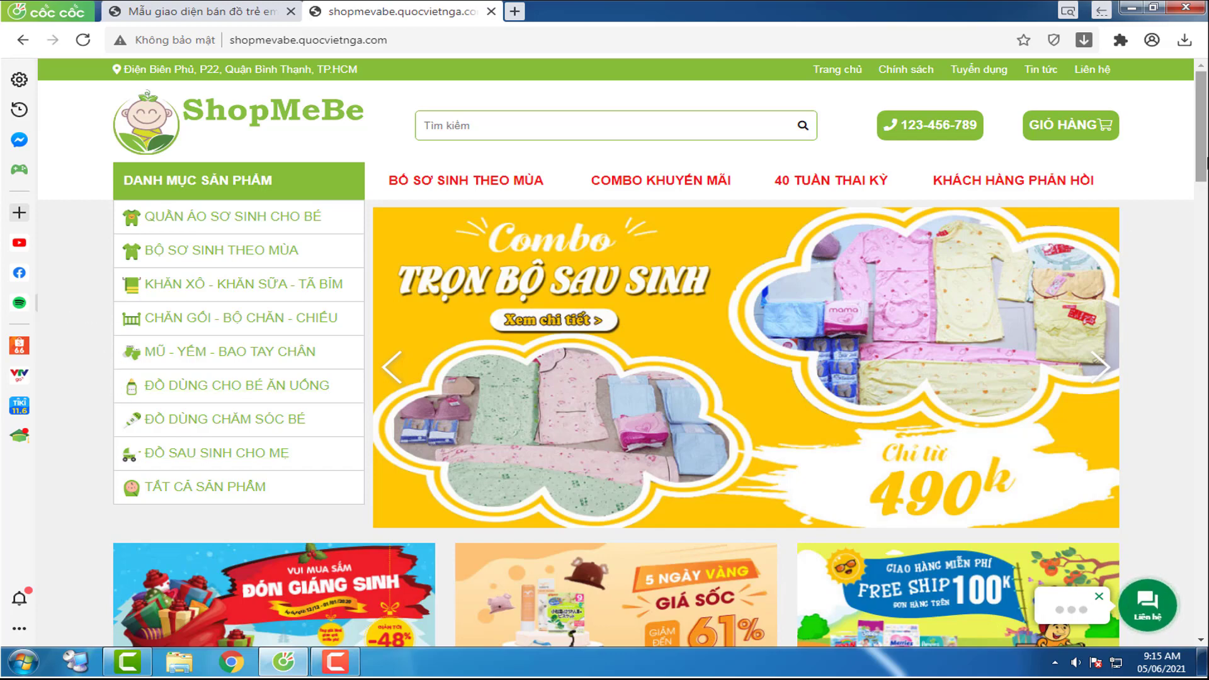
pyautogui.scroll(-3, 1207, 160)
pyautogui.scroll(3, 1207, 160)
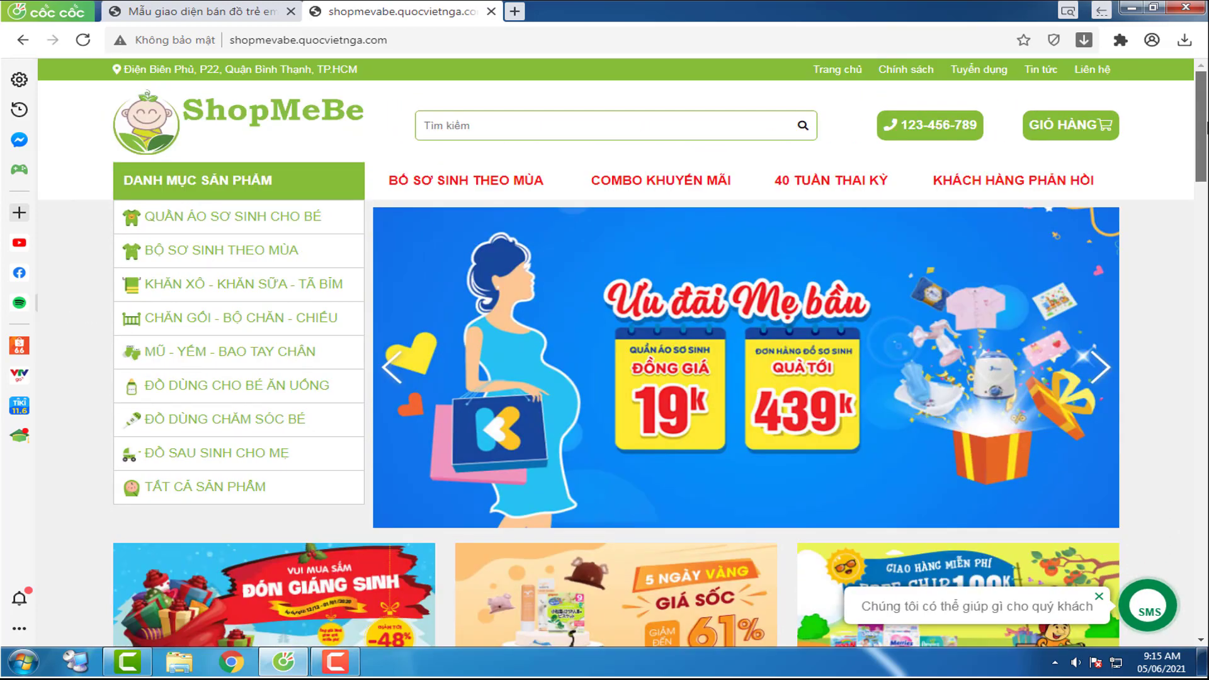
pyautogui.moveTo(1204, 146); pyautogui.dragTo(594, 202)
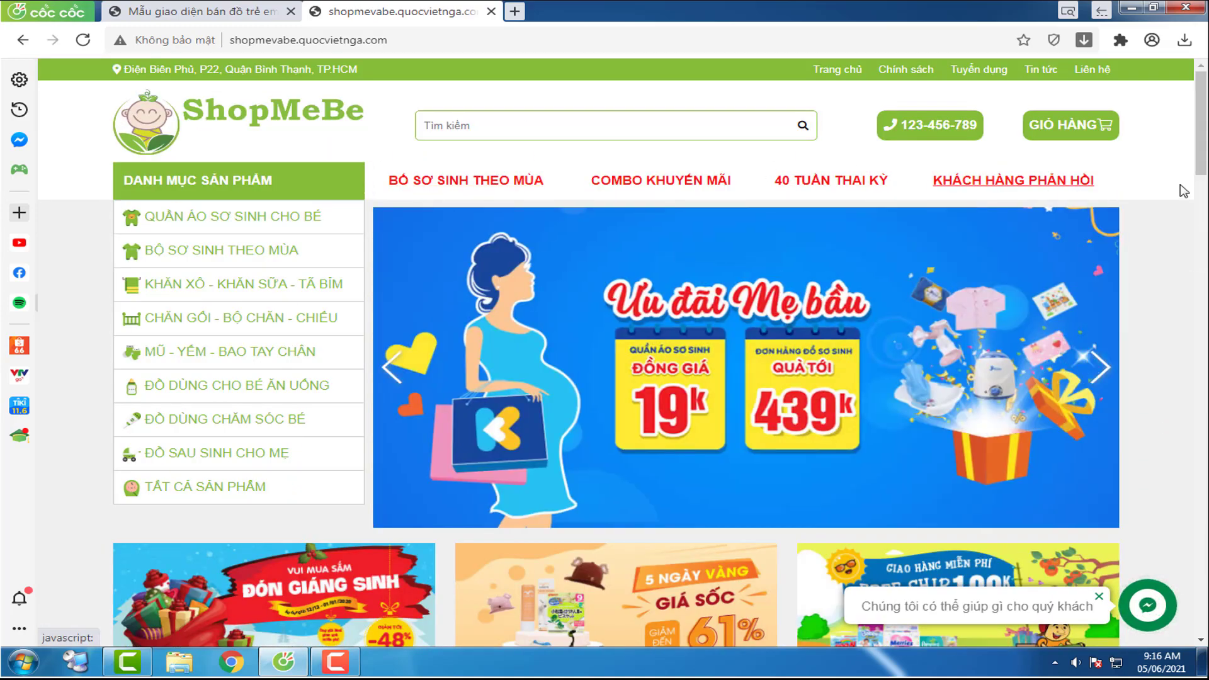
pyautogui.click(446, 45)
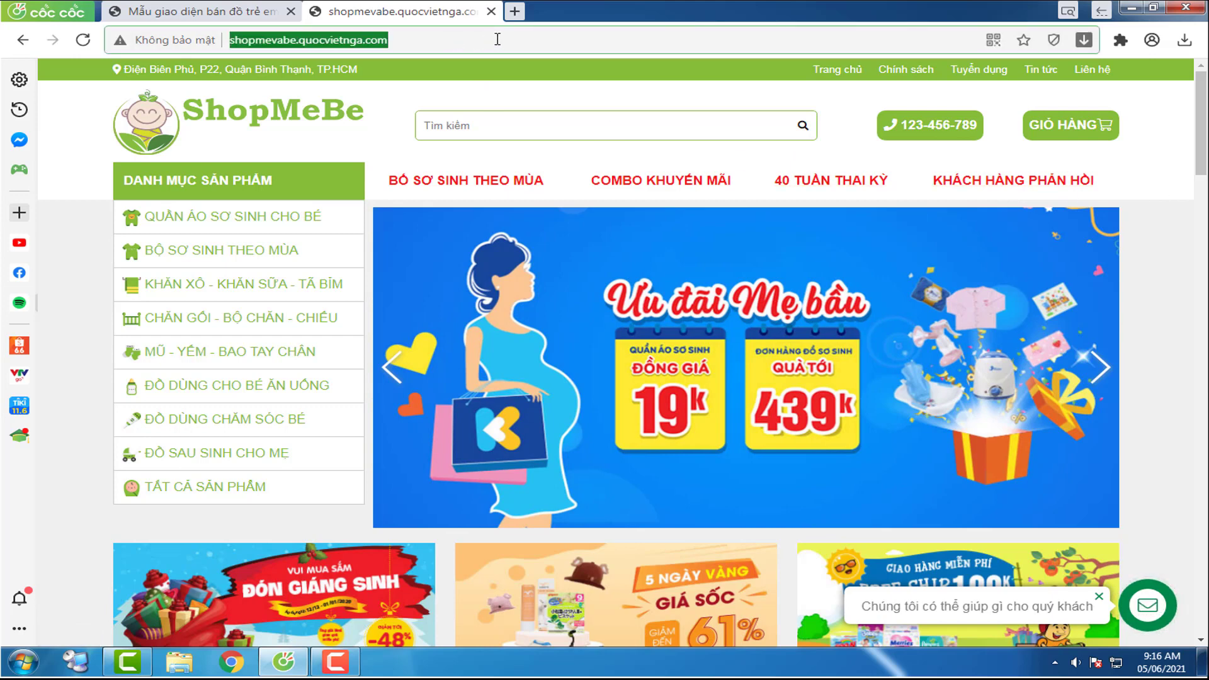
pyautogui.click(497, 39)
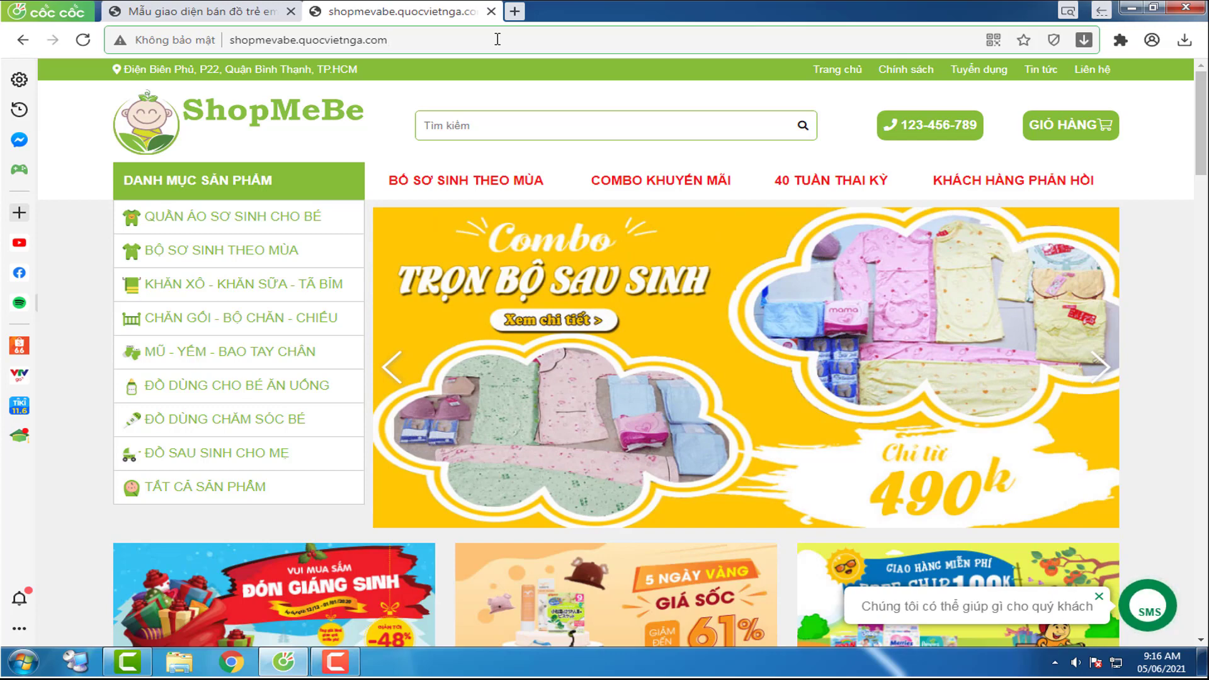
# Step: Log in at shopmevabe.quocvietnga.com/dangnhap with the admin password and decline saving it
pyautogui.write('/')
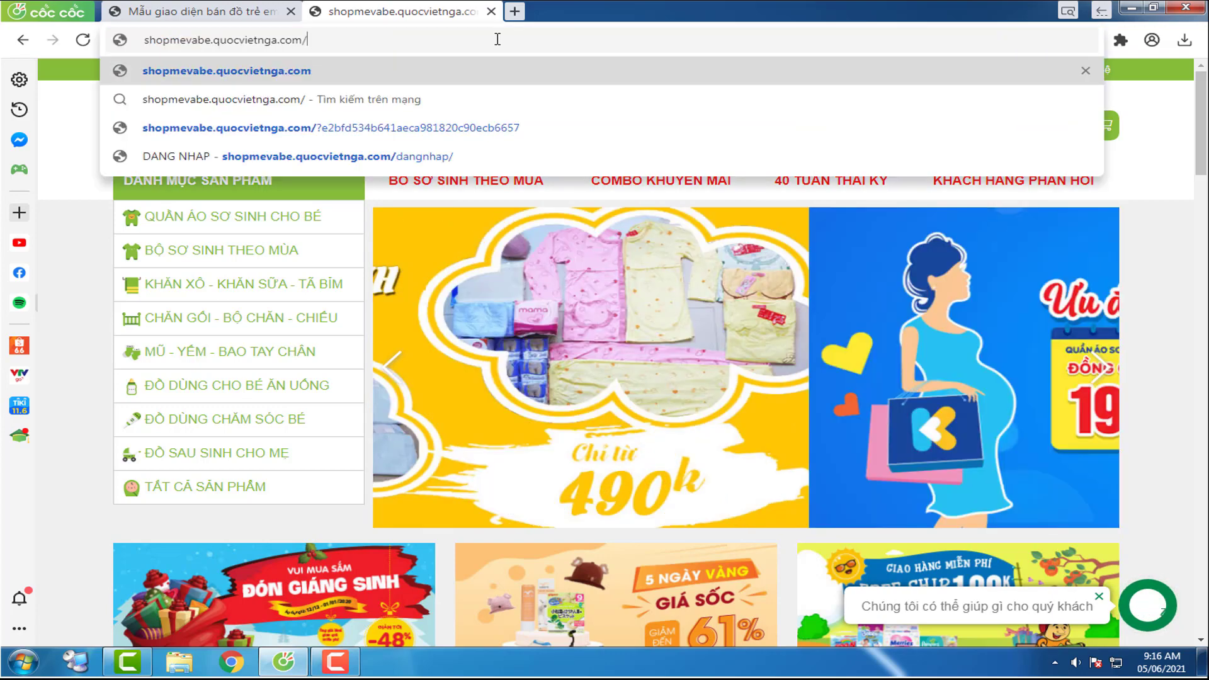
pyautogui.write('dangnhap')
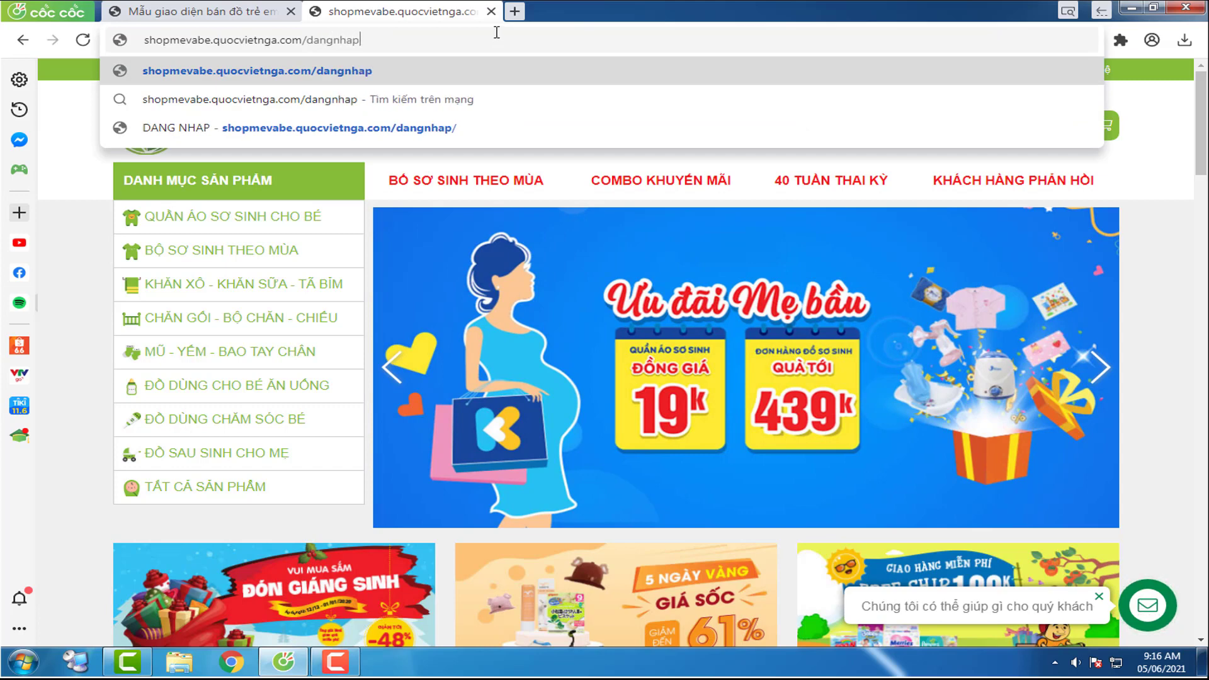
pyautogui.press('Return')
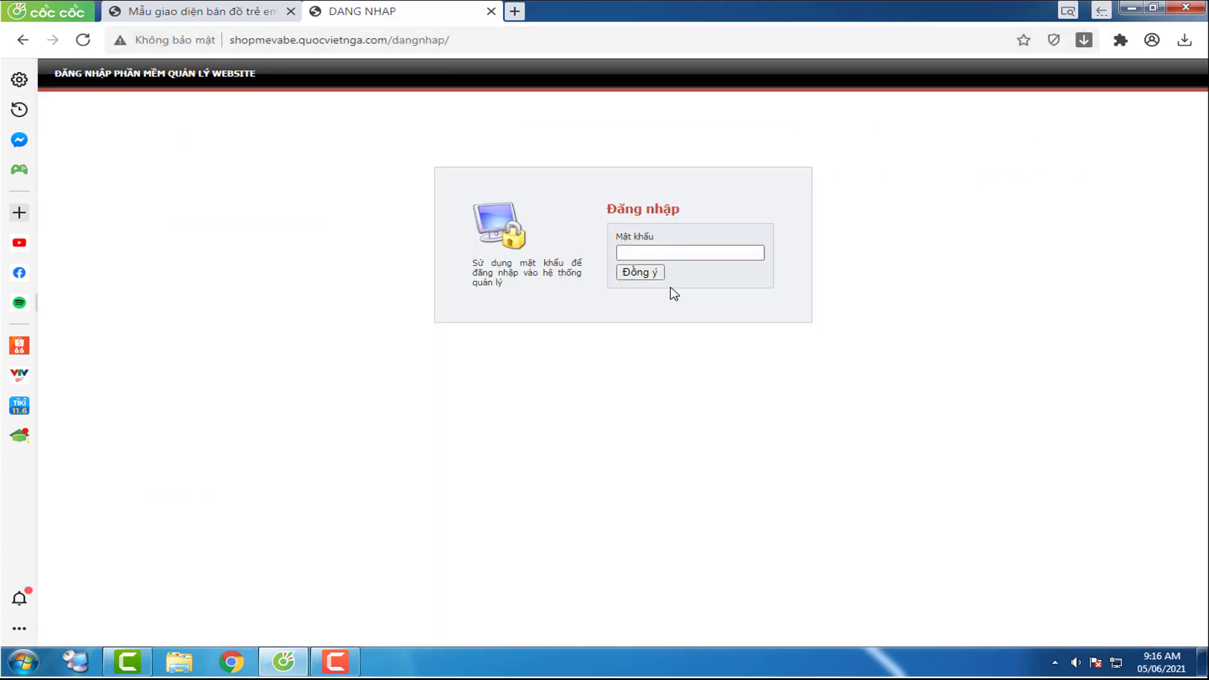
pyautogui.click(687, 252)
pyautogui.click(687, 255)
pyautogui.write('123')
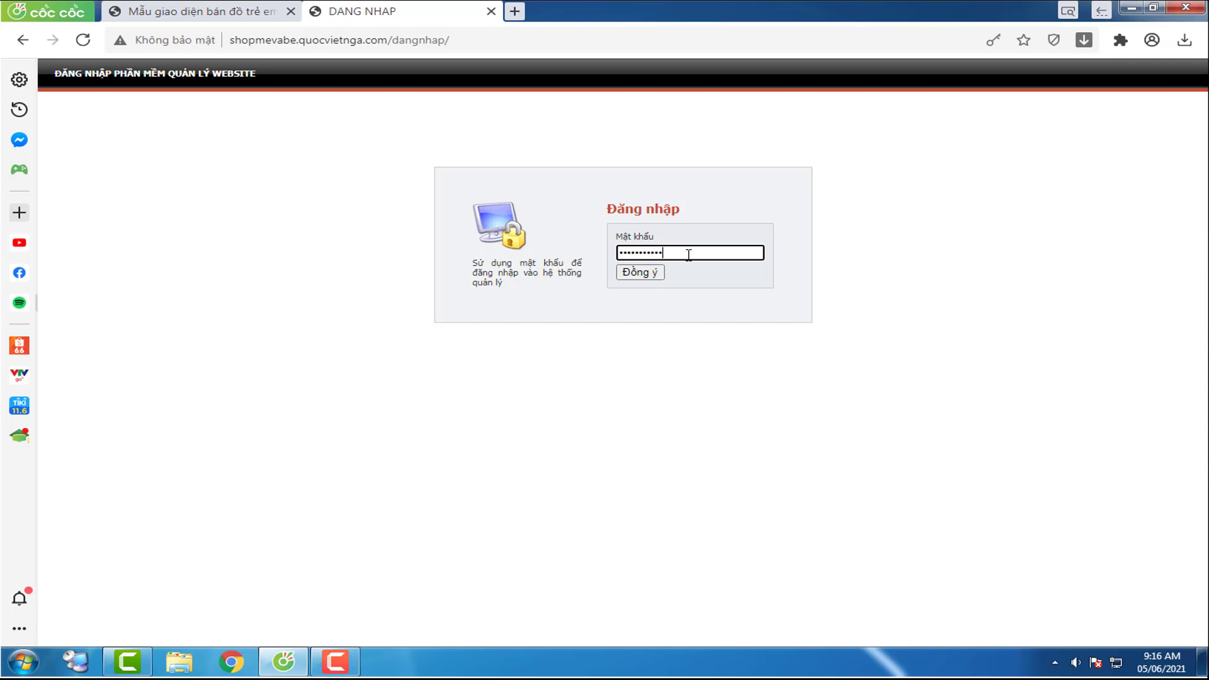
pyautogui.click(637, 278)
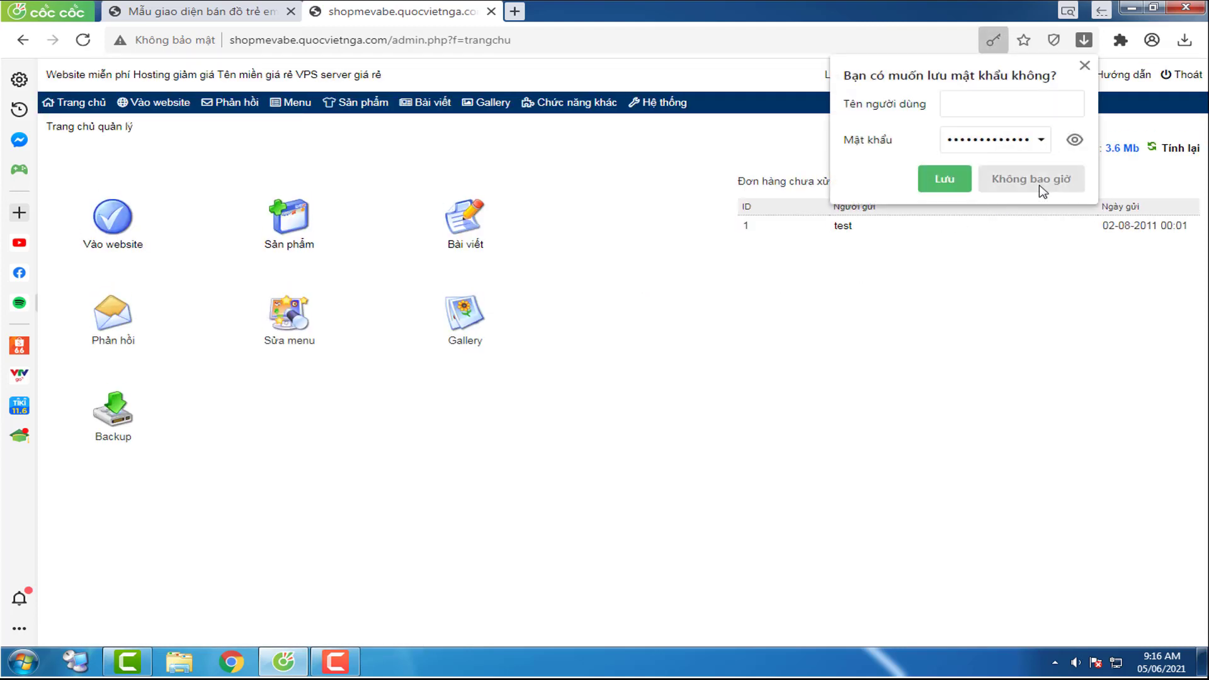
pyautogui.click(1004, 184)
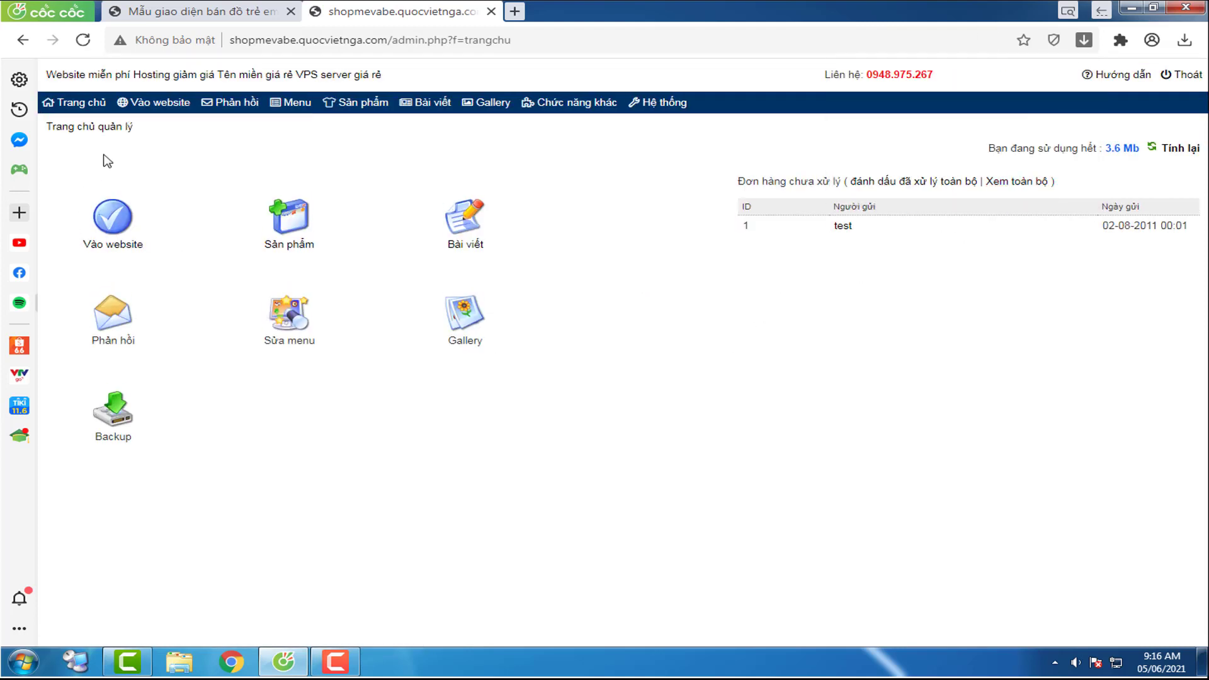